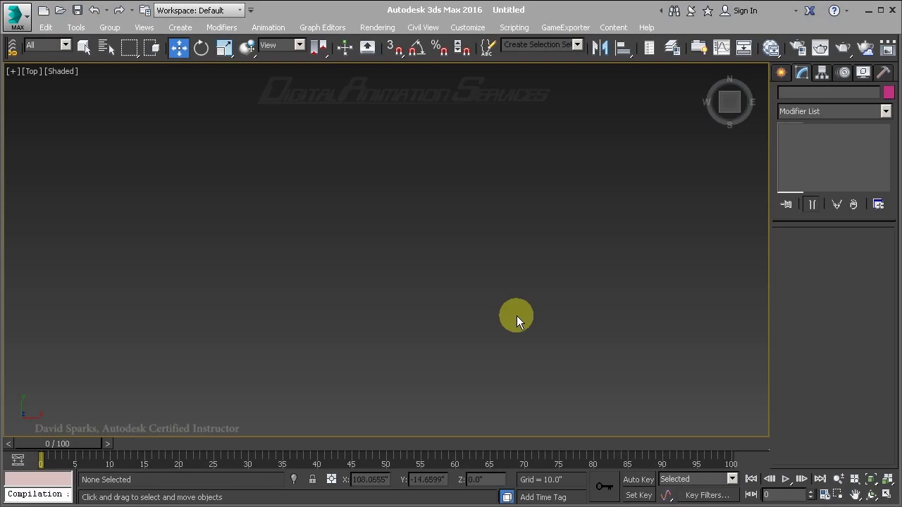
- Create a default TextPlus object in the Top view below the centre and look through its layout and text parameters
left_click(782, 73)
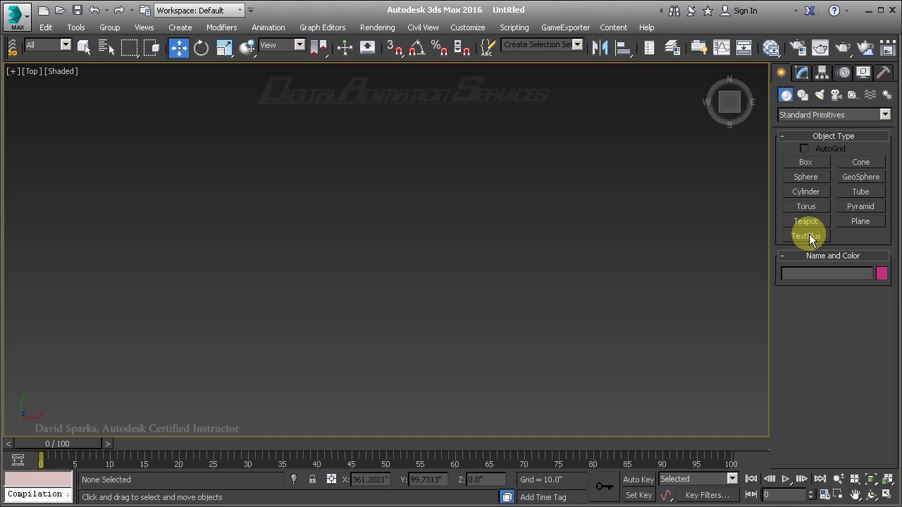
left_click(800, 73)
left_click(782, 72)
left_click(803, 96)
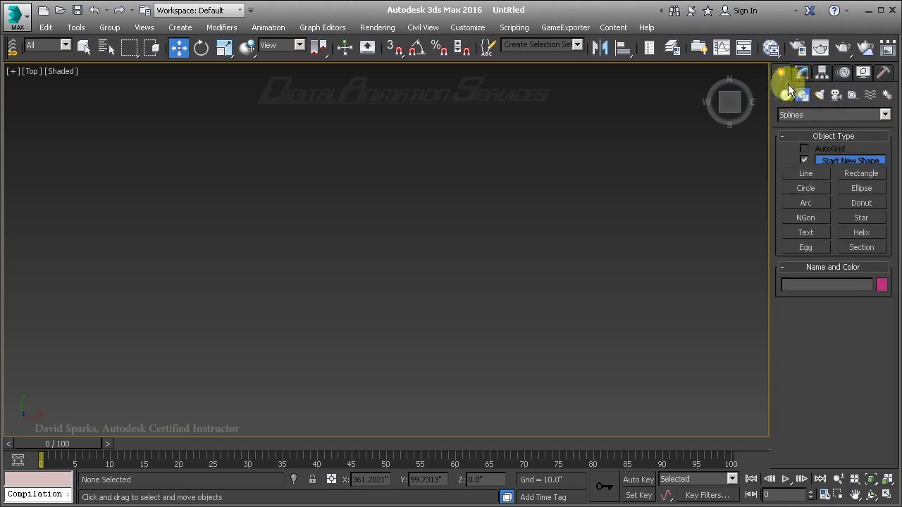
left_click(785, 95)
left_click(807, 236)
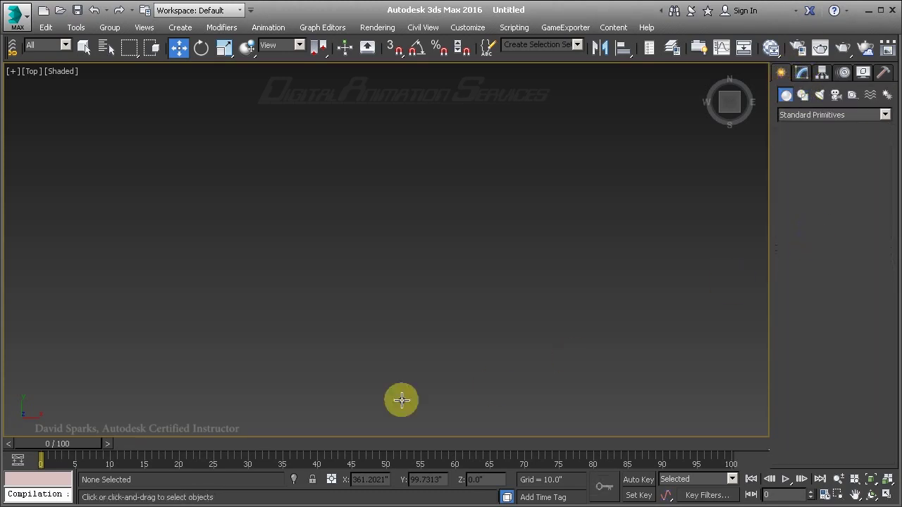
left_click(403, 345)
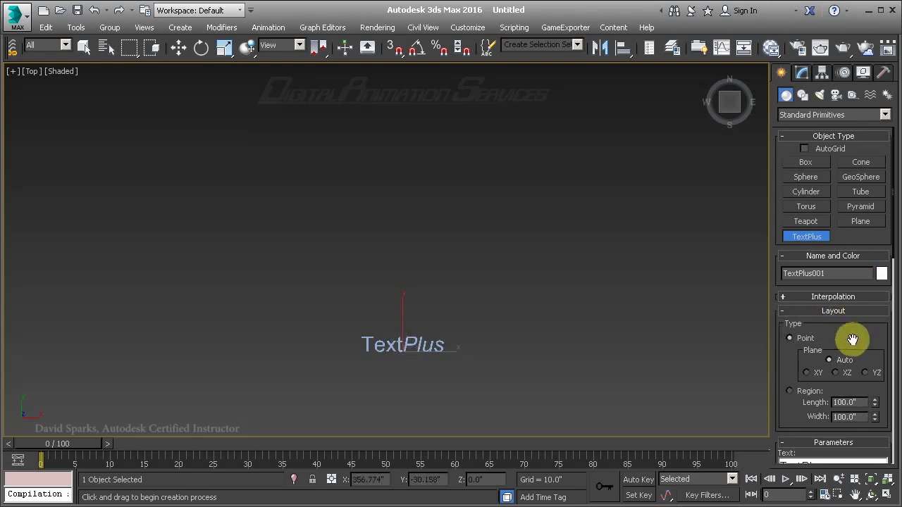
left_click_drag(852, 340, 856, 206)
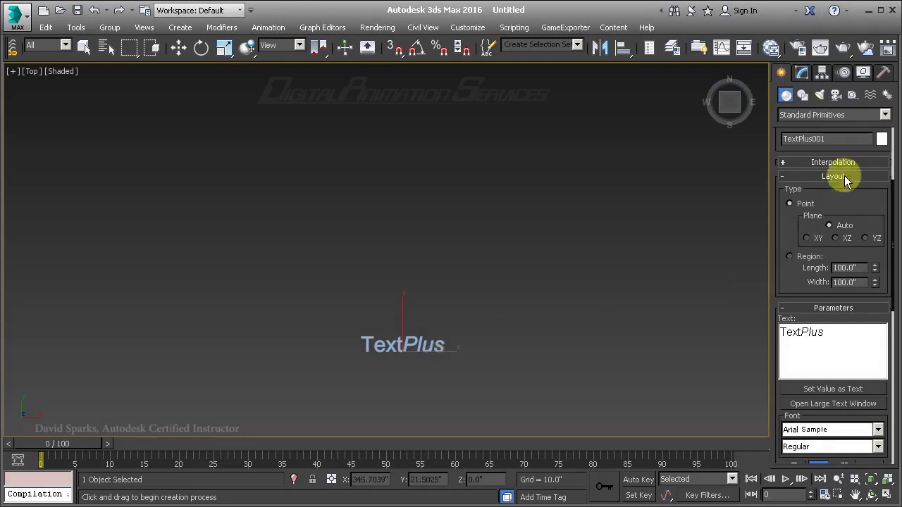
scroll(891, 201, "up", 3)
right_click(576, 236)
- Create a sphere with a radius of about 37.5" above and beside the text object
left_click(803, 182)
left_click_drag(533, 276, 553, 307)
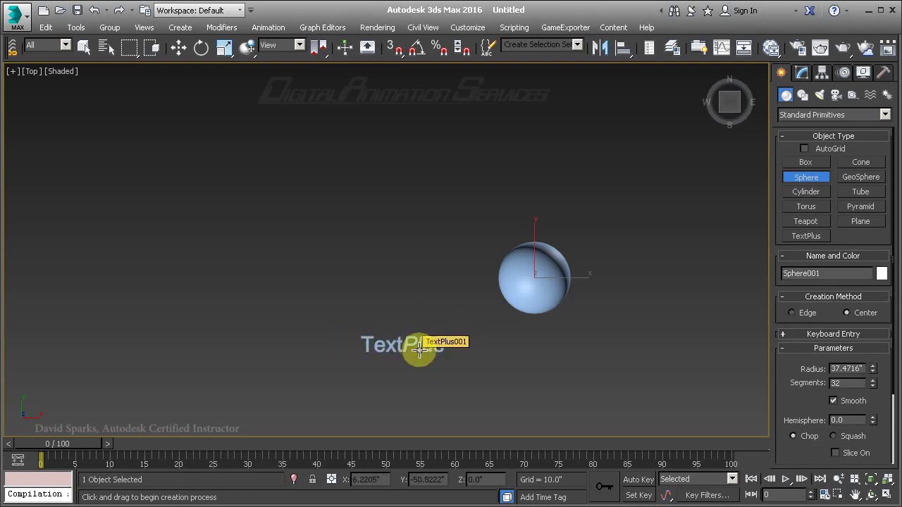
- Animate the sphere's radius down to about 3" at frame 100 with Auto Key, and return to frame 0
left_click(636, 480)
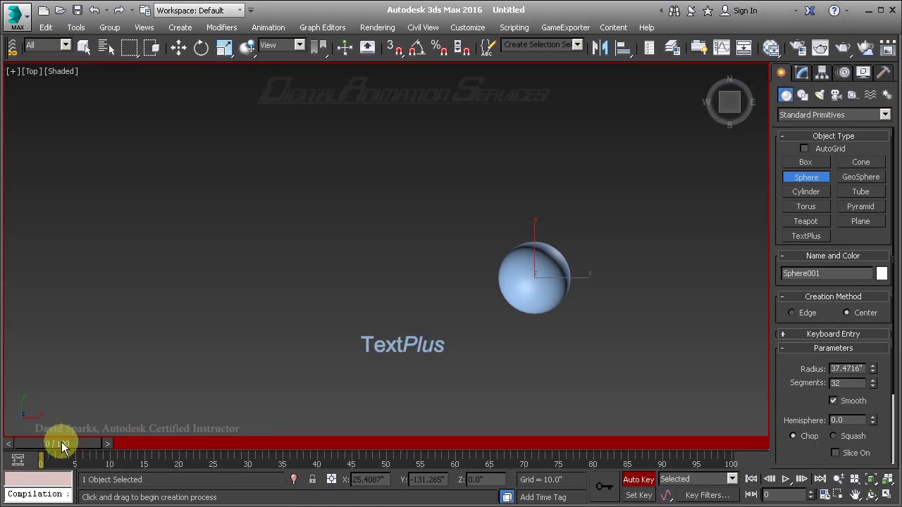
left_click_drag(62, 446, 739, 485)
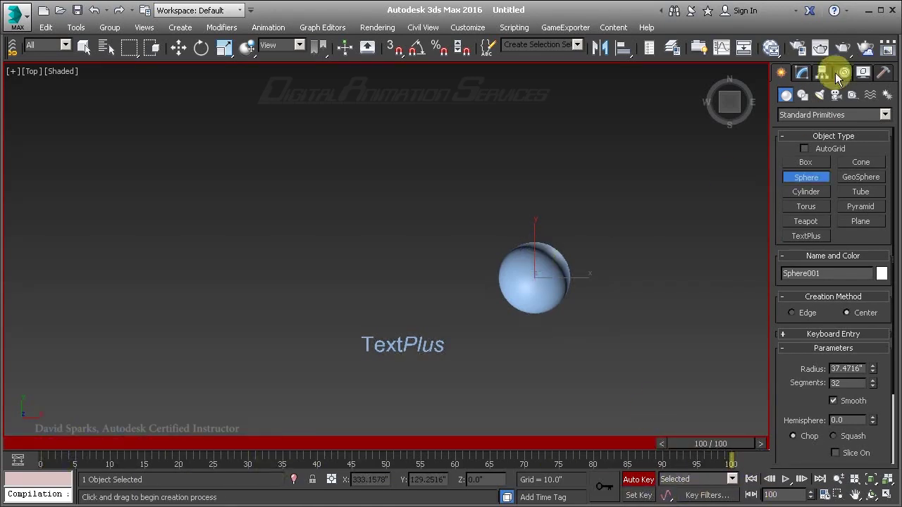
left_click(802, 73)
left_click_drag(874, 262, 871, 324)
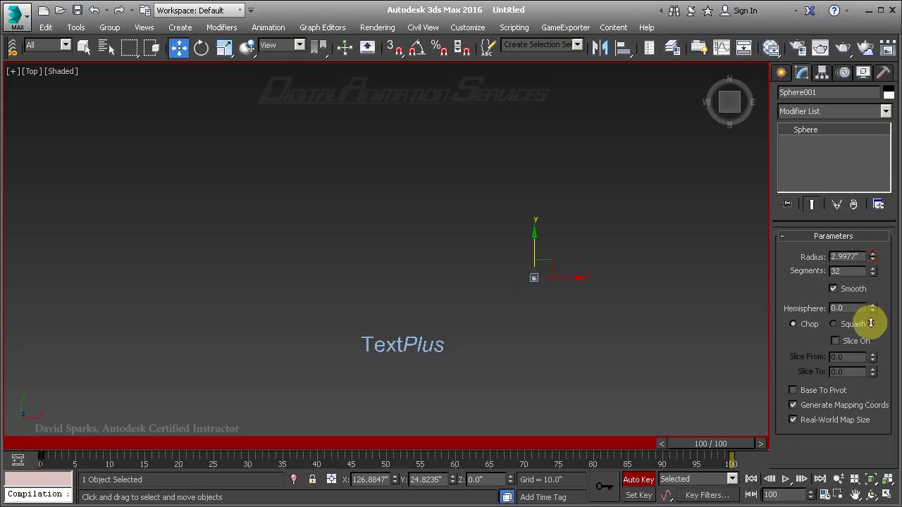
left_click(636, 480)
left_click_drag(698, 444, 81, 485)
key("w")
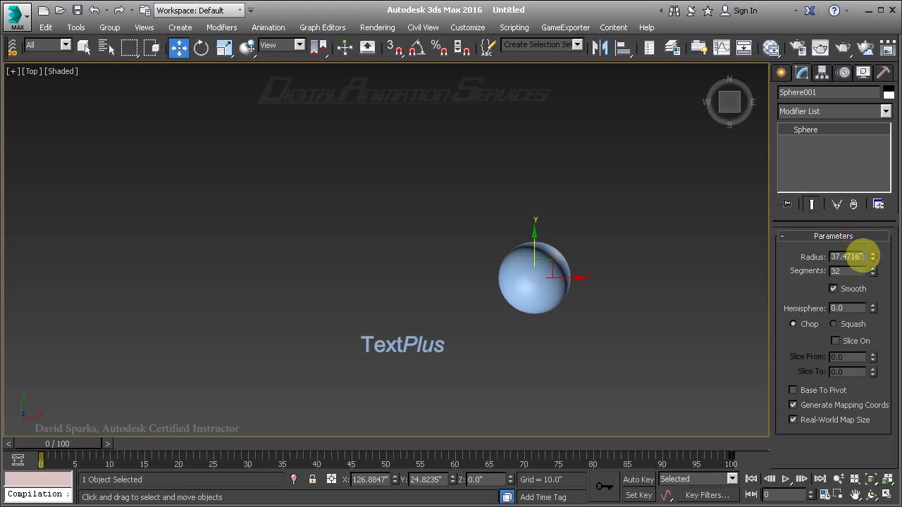
- Check the sphere's radius value against the display and system unit settings, leaving the settings unmodified
double_click(853, 256)
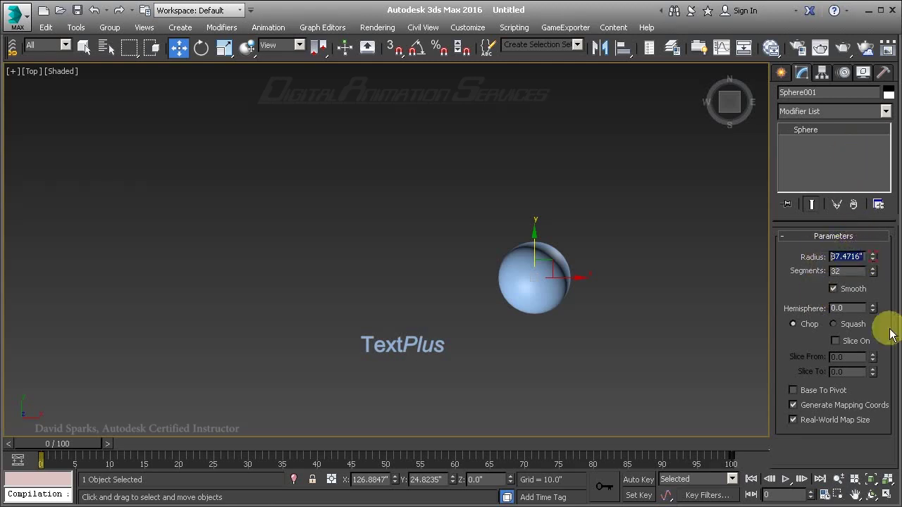
left_click(464, 27)
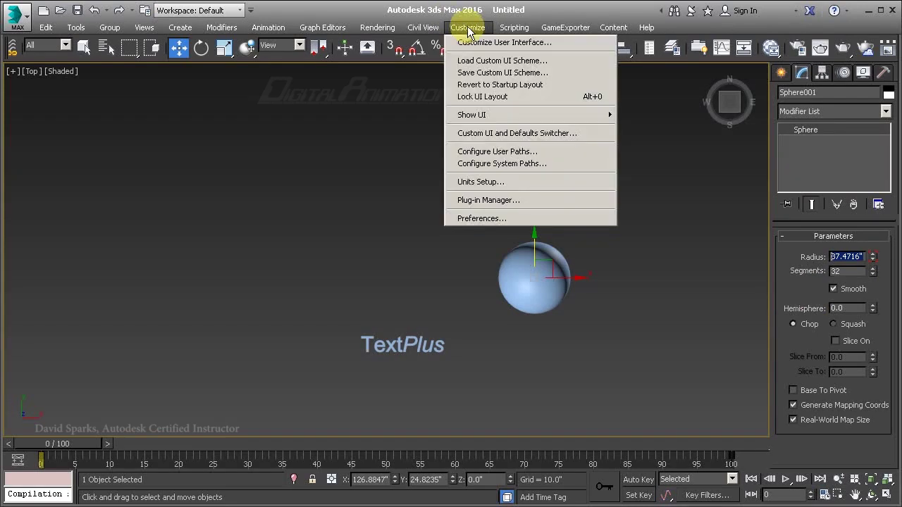
left_click(481, 183)
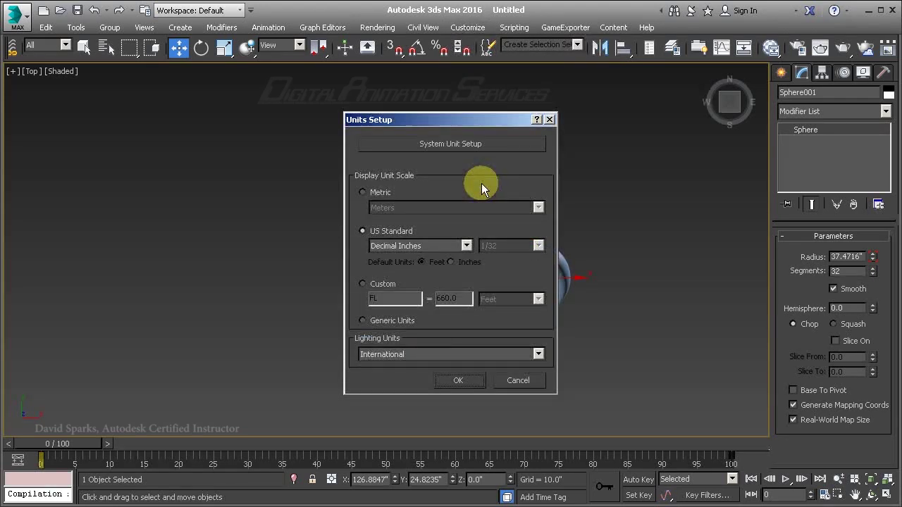
left_click(463, 144)
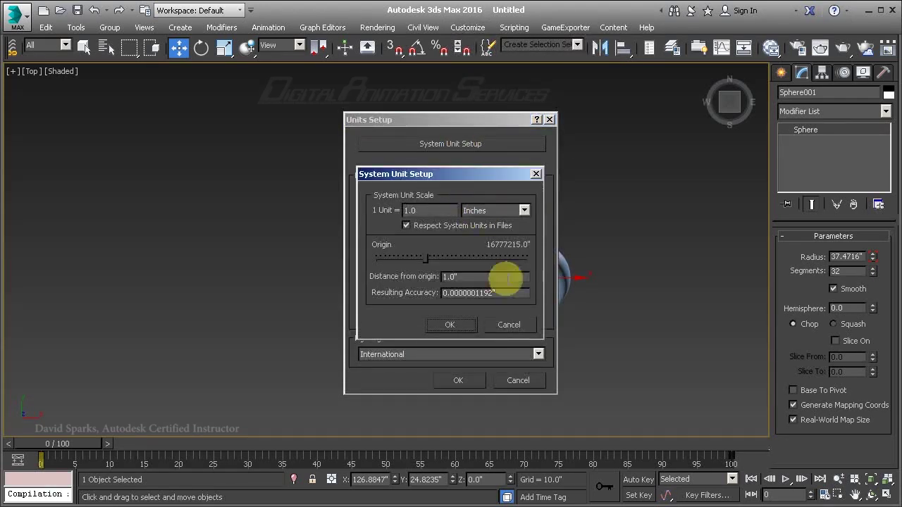
left_click(517, 326)
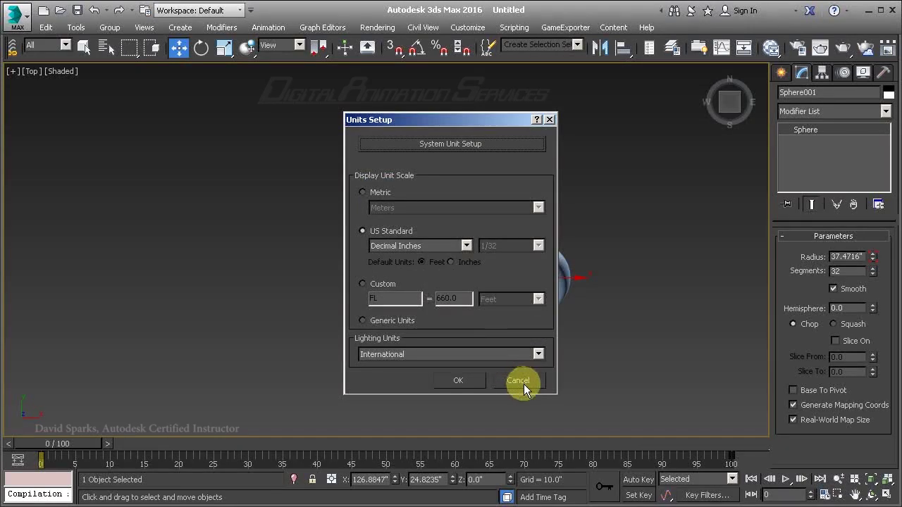
left_click(523, 381)
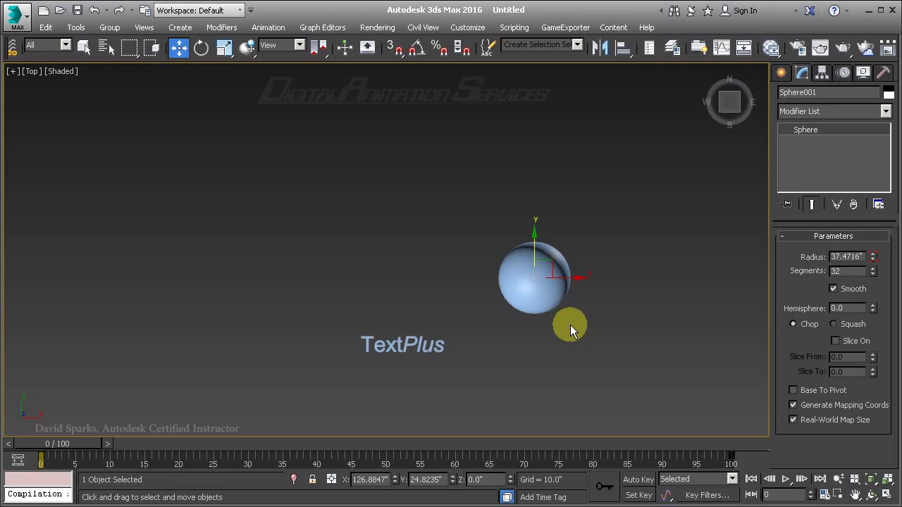
- Start defining a value as text for the TextPlus object and name the value "Sphere radius"
left_click(406, 344)
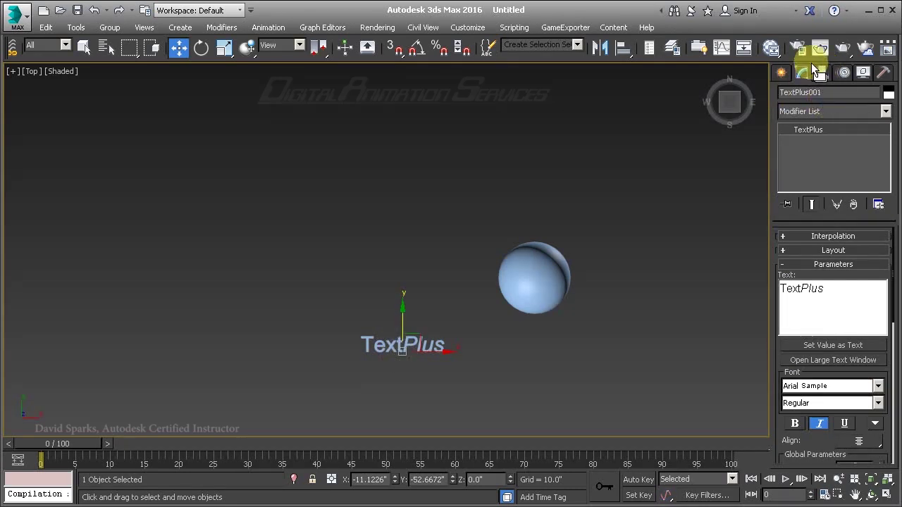
left_click(834, 347)
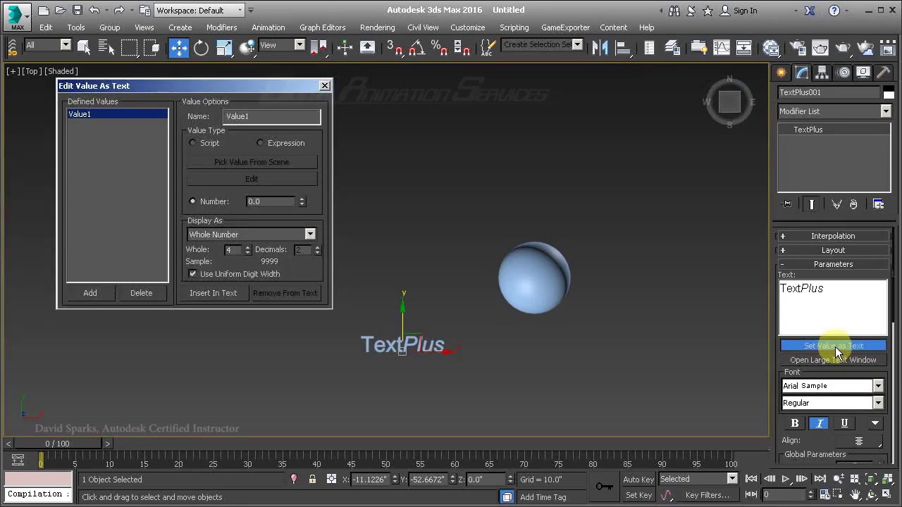
left_click_drag(252, 86, 250, 99)
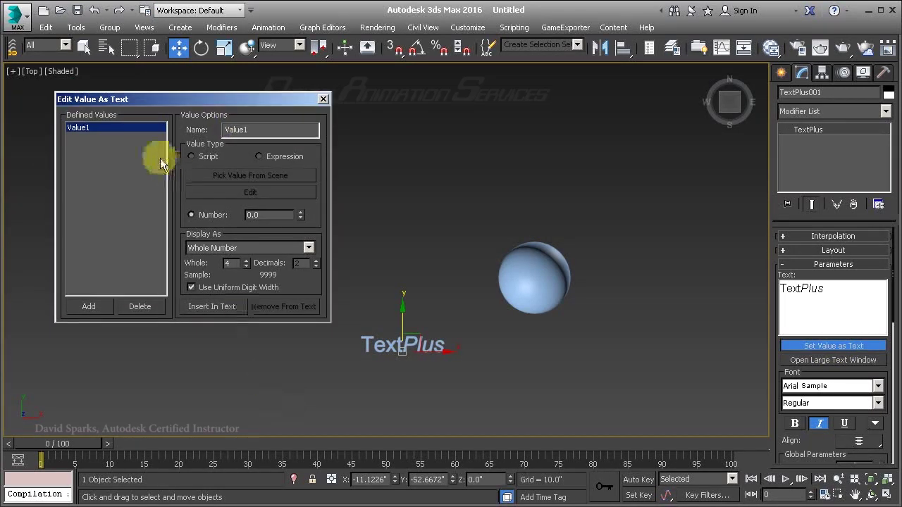
double_click(259, 131)
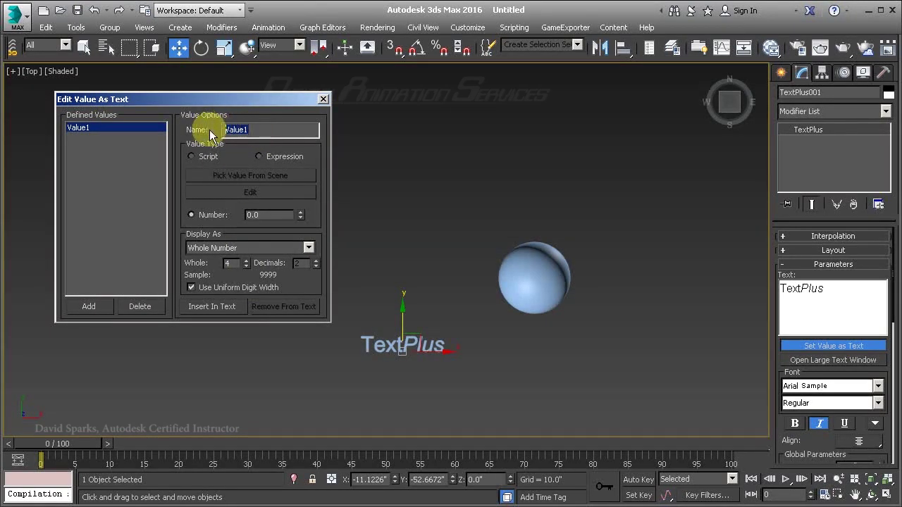
type("Sphere radius")
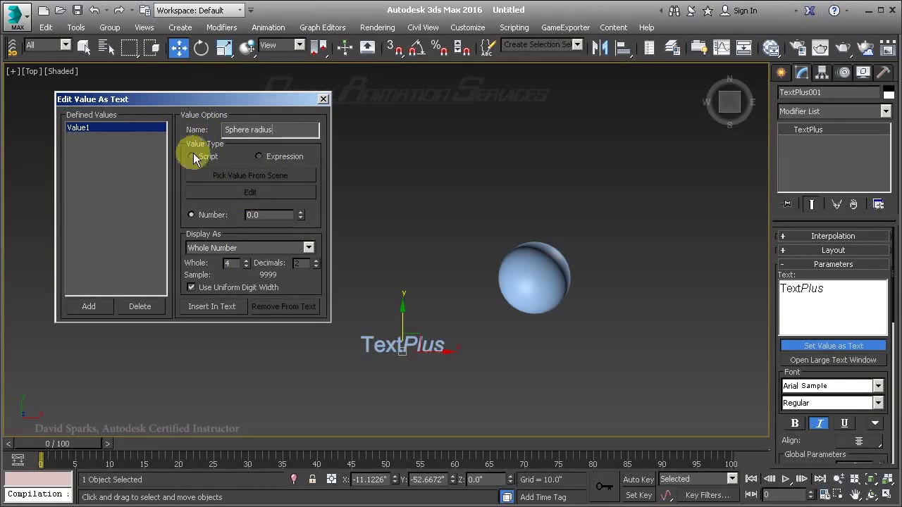
- Make the value an expression picked from the sphere's Radius parameter and insert it in the text
left_click(262, 158)
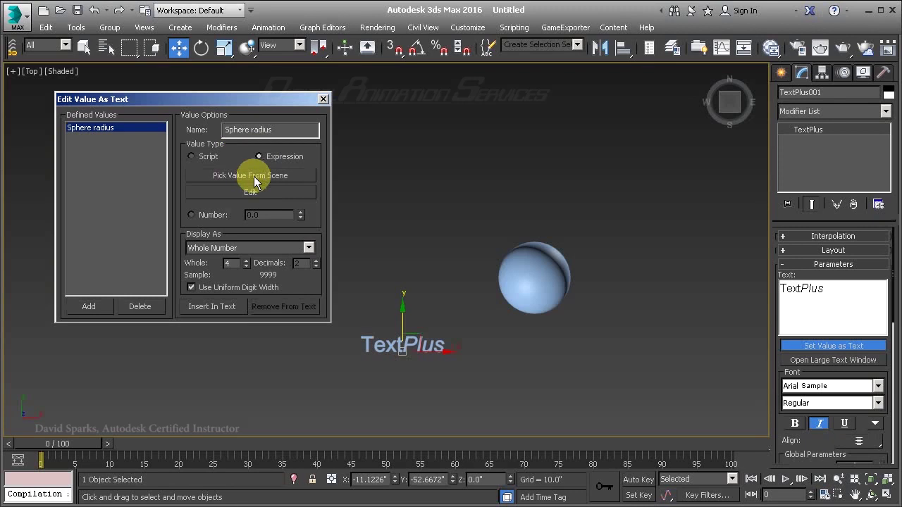
left_click(259, 176)
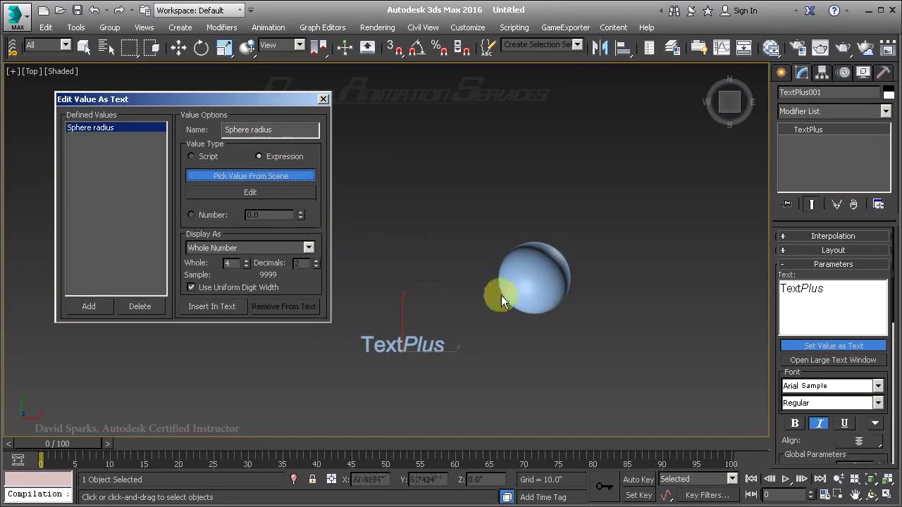
left_click(534, 270)
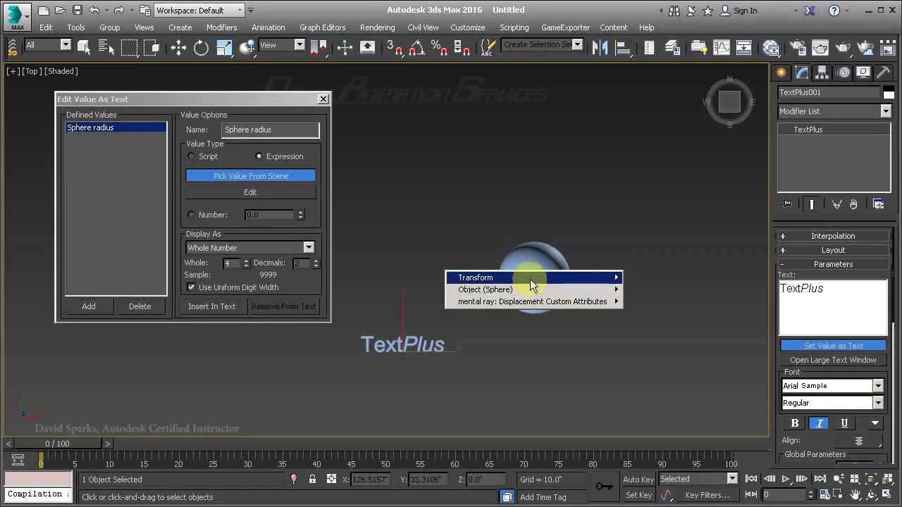
mouse_move(530, 290)
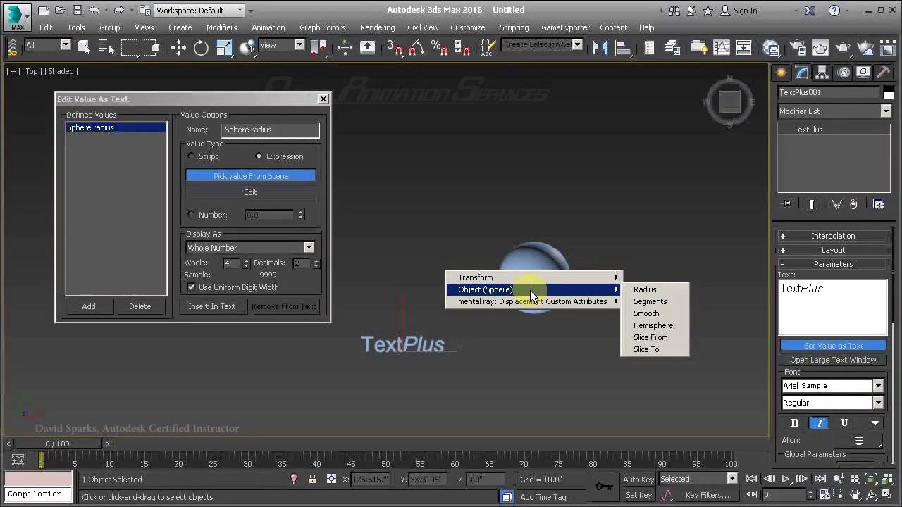
left_click(649, 289)
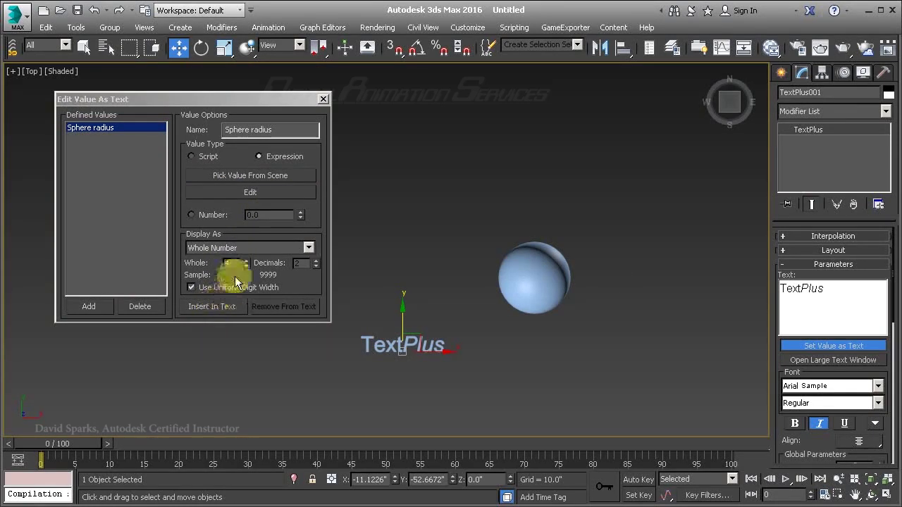
left_click(219, 308)
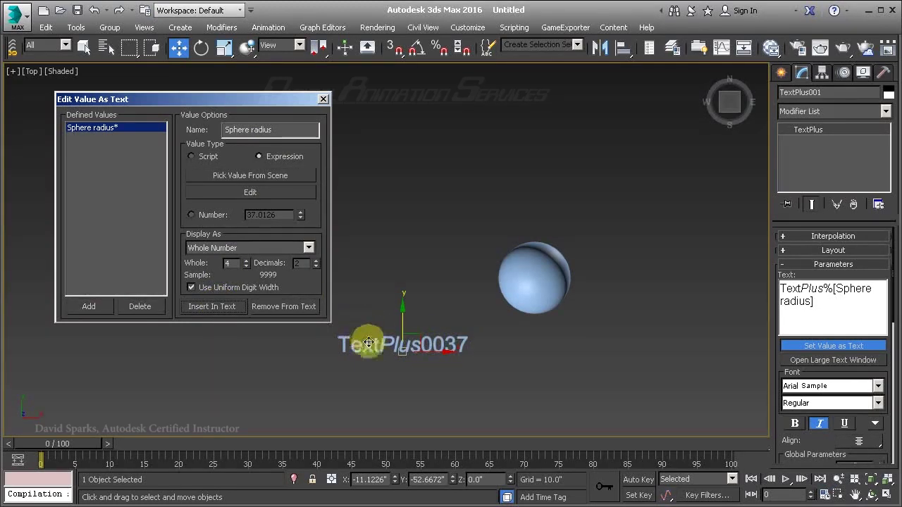
- Delete the word "TextPlus" in front of the inserted value and scrub the timeline to preview the number
left_click(827, 346)
left_click_drag(822, 289, 779, 288)
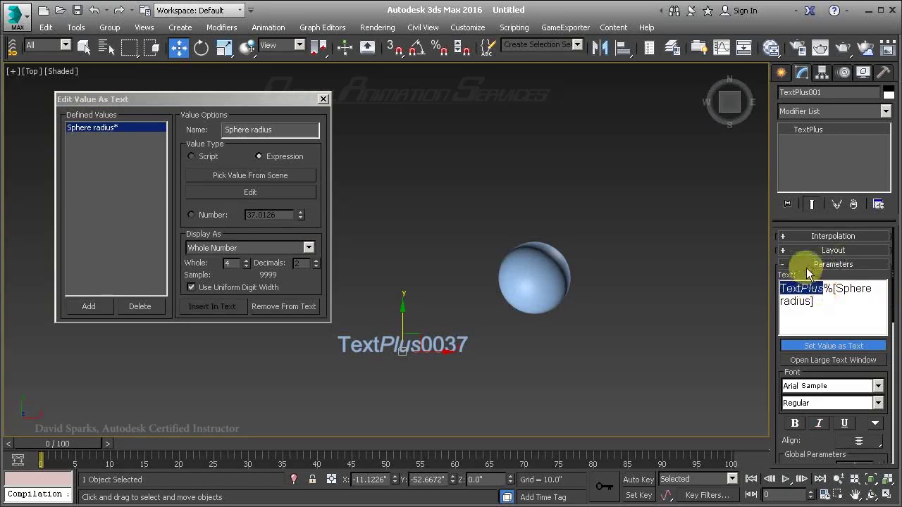
key("Delete")
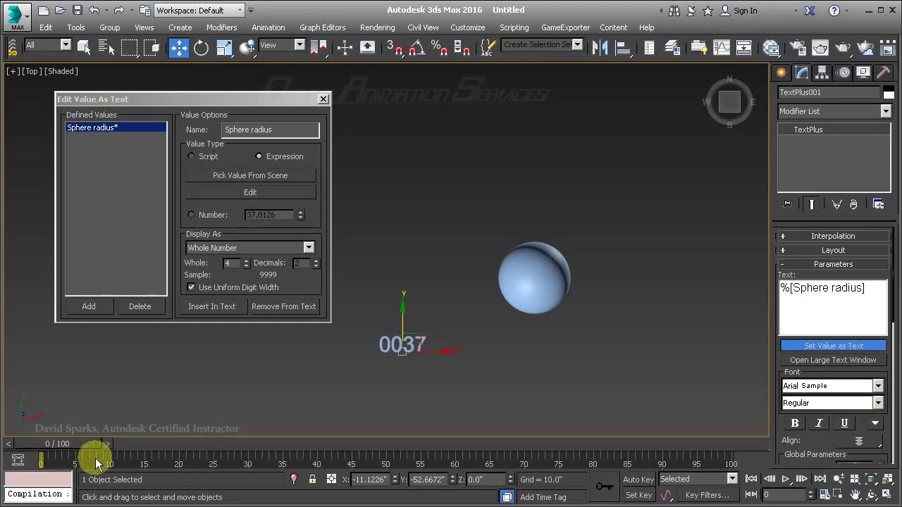
left_click_drag(66, 444, 16, 440)
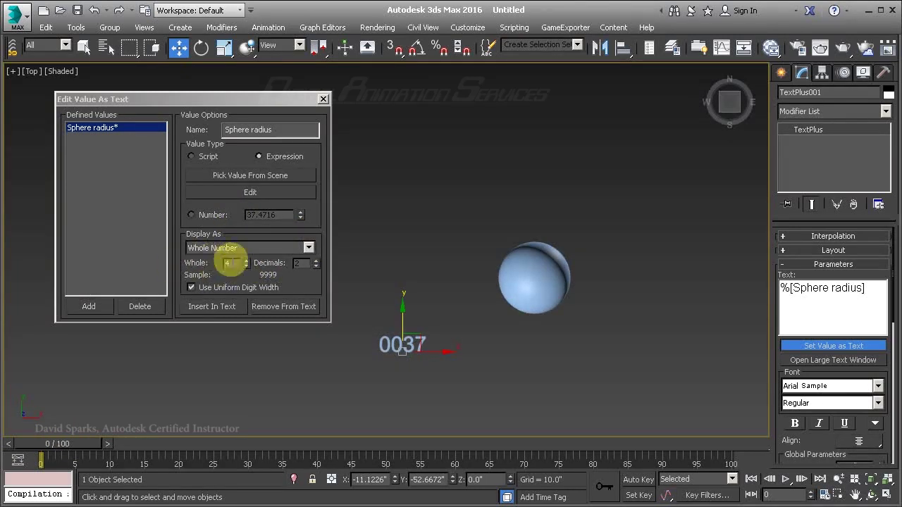
- Limit the value to 2 whole digits and display it as a Real Number
left_click(246, 265)
left_click(246, 266)
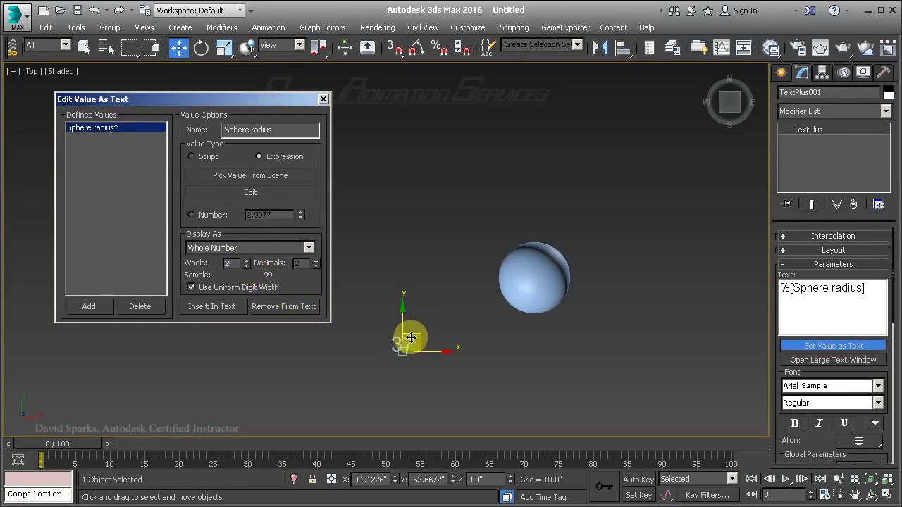
left_click(309, 248)
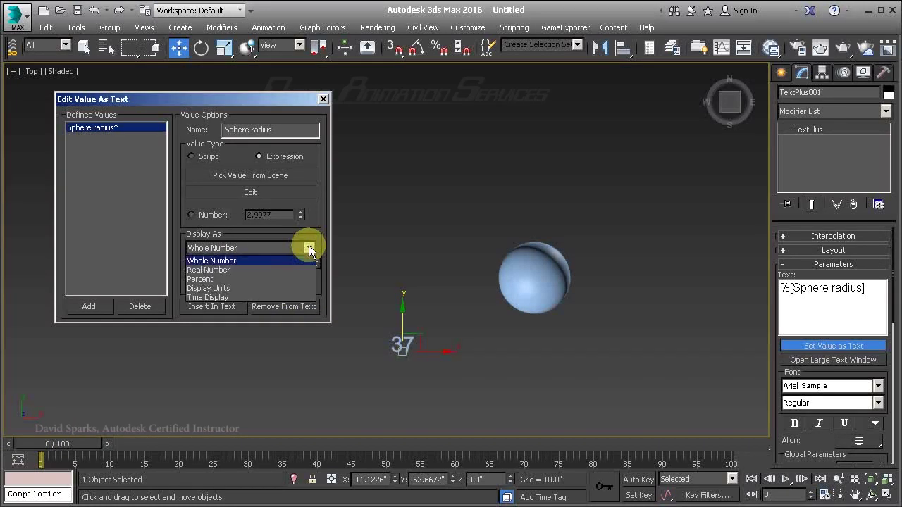
left_click(243, 270)
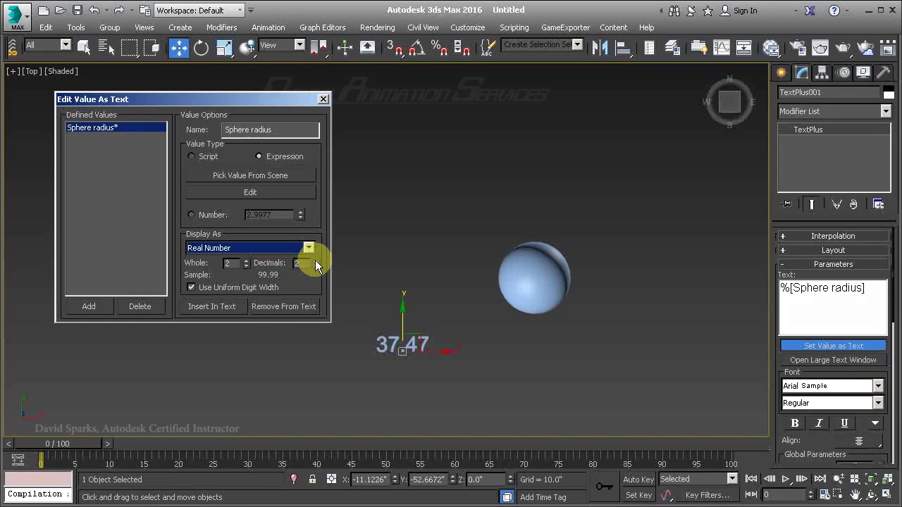
- Scrub the animation forward and back to frame 0 to check how the decimal radius text updates
left_click_drag(53, 444, 617, 448)
left_click_drag(729, 465, 16, 451)
key("w")
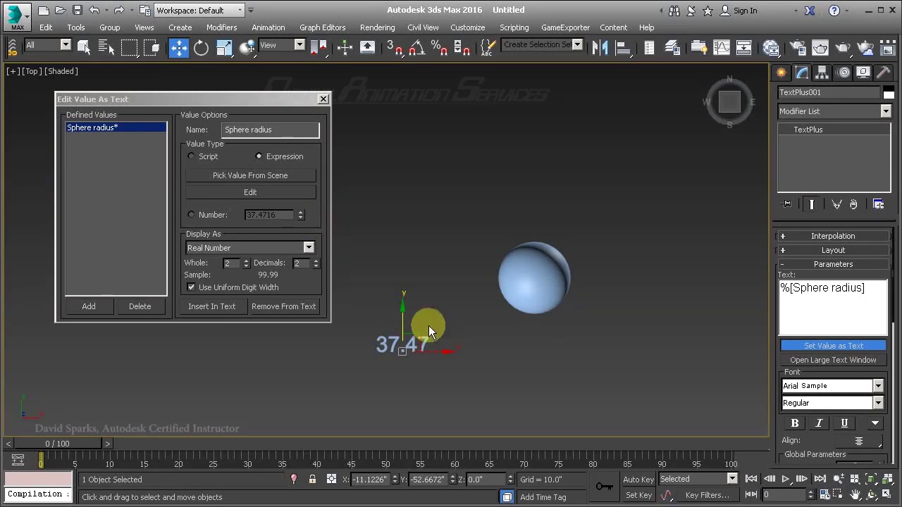
- Change the sphere radius value's display format to Display Units
left_click(308, 247)
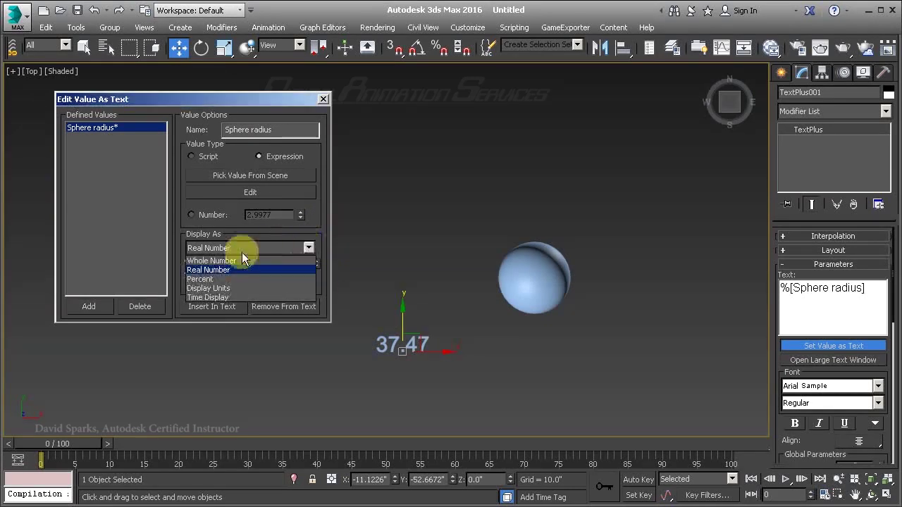
left_click(217, 288)
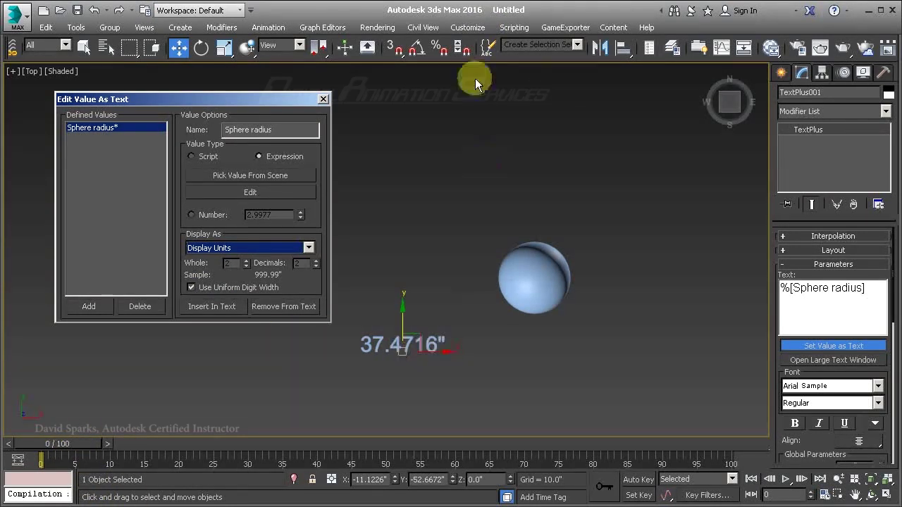
- Look up the spinner decimal precision in the preference settings and preview the radius text in display units on the timeline
left_click(468, 27)
left_click(497, 218)
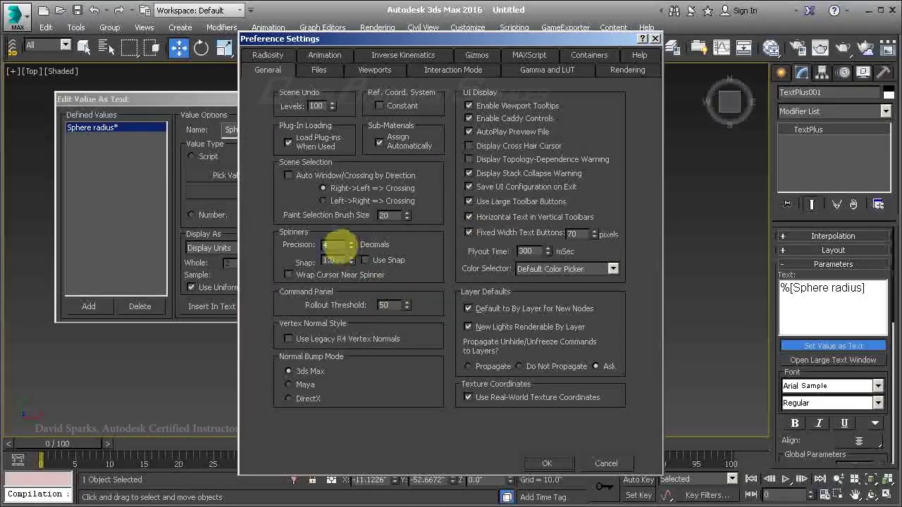
left_click(607, 463)
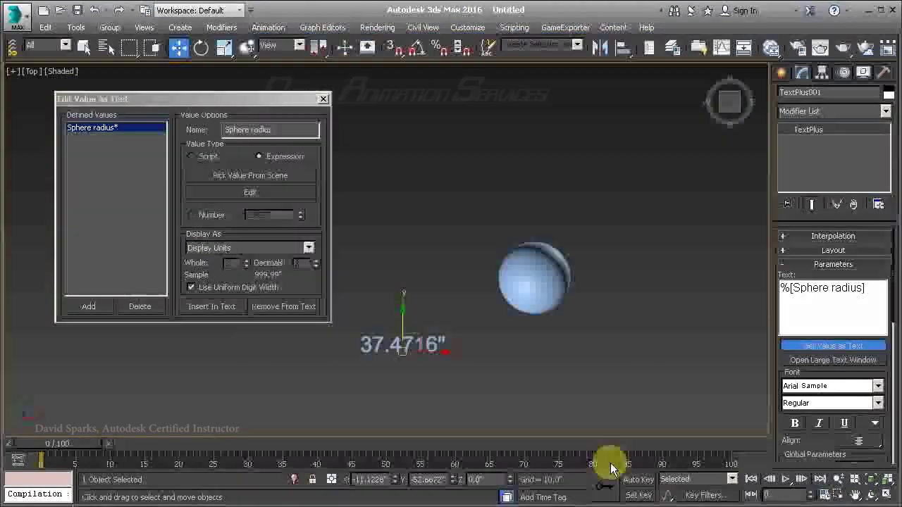
left_click_drag(55, 445, 31, 462)
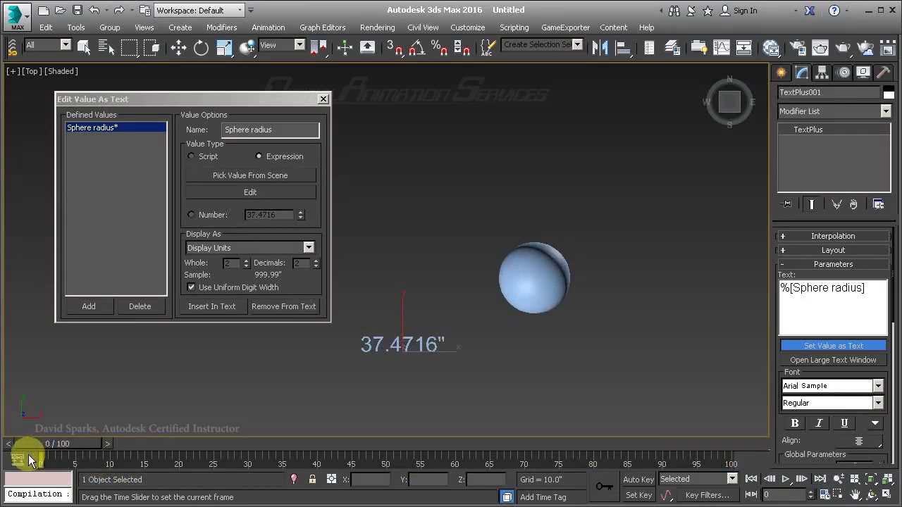
key("w")
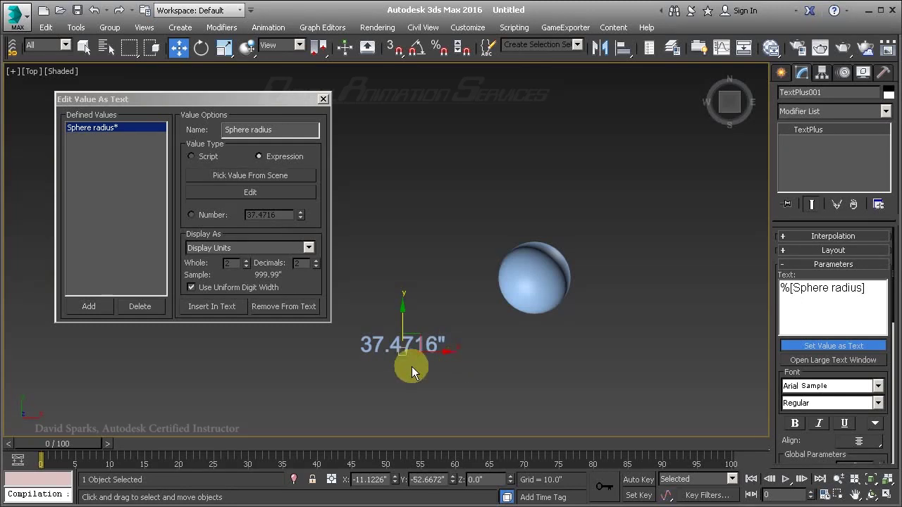
- Close the value editor and delete the sphere from the scene
left_click(323, 99)
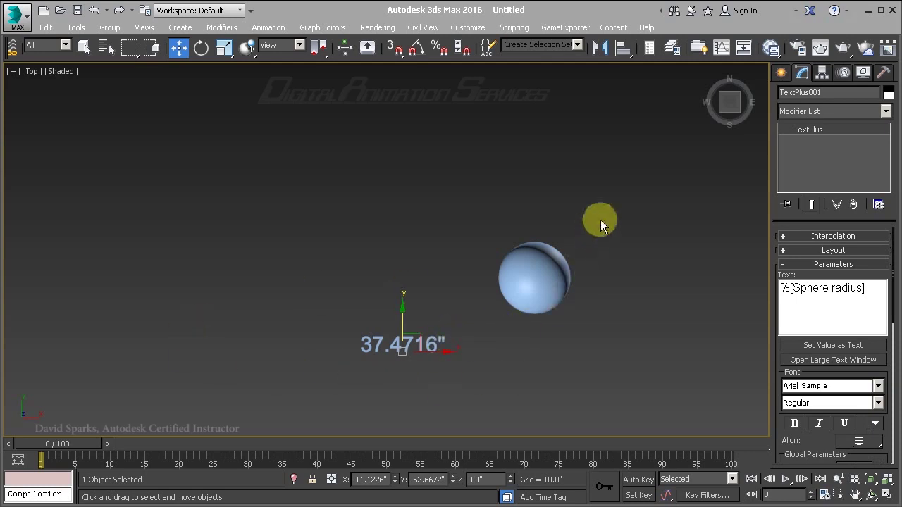
left_click(536, 284)
key("Delete")
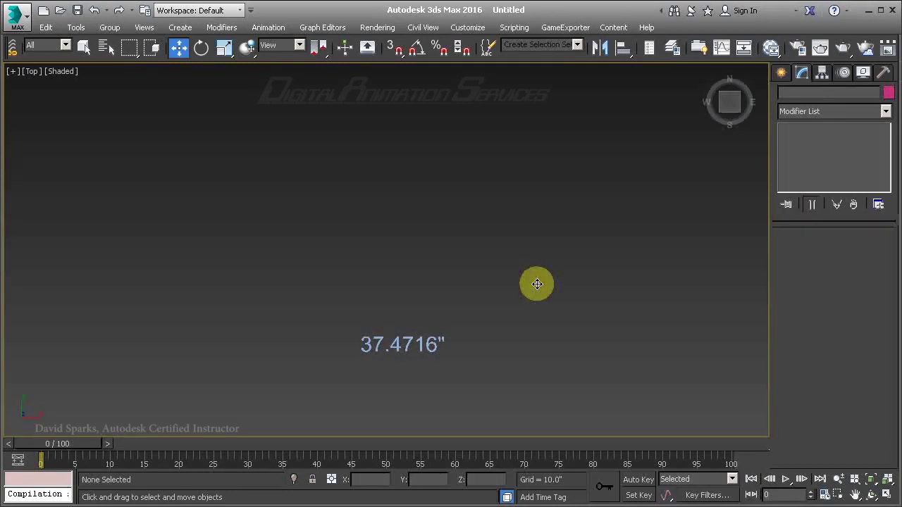
- Create two Point helpers side by side in the Top view, above and to the left of the text
left_click(780, 73)
left_click(852, 96)
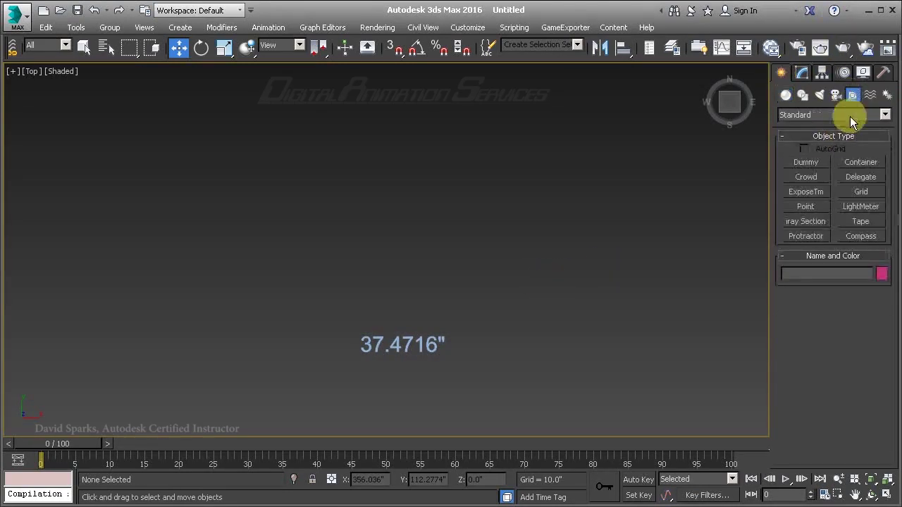
left_click(806, 207)
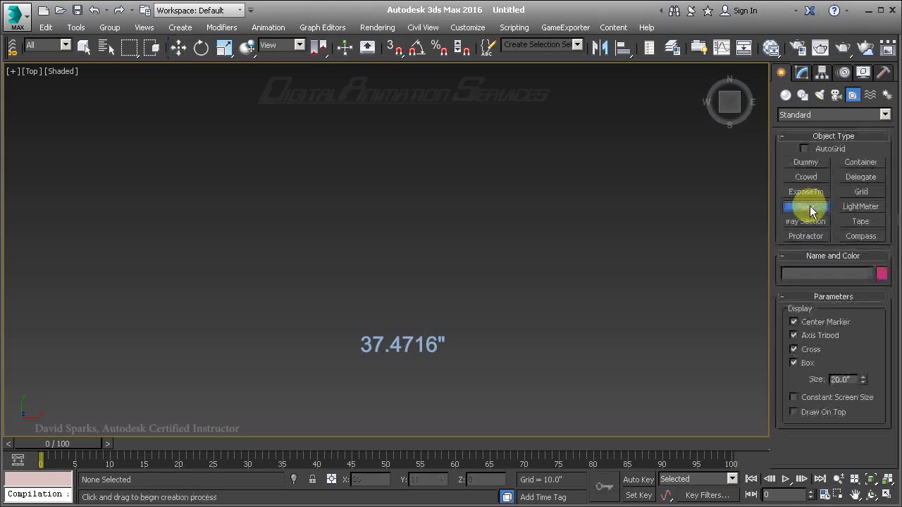
left_click(180, 271)
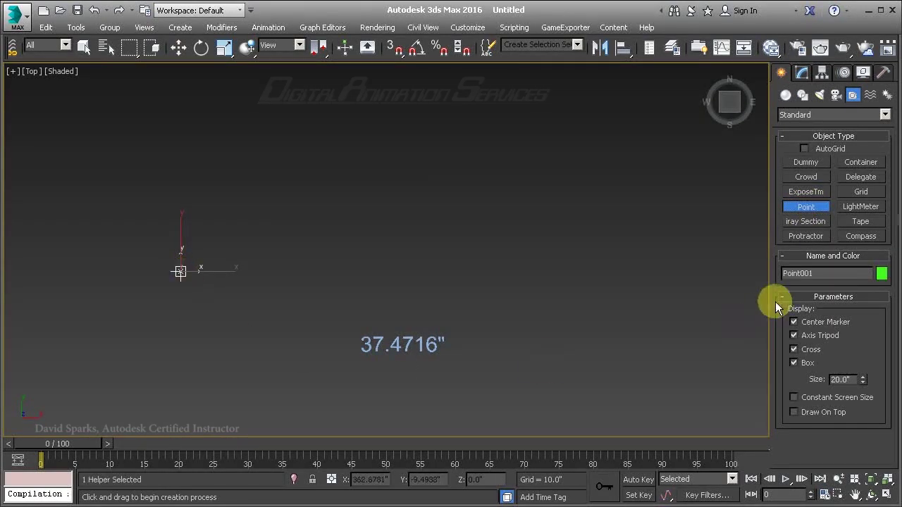
left_click(284, 272)
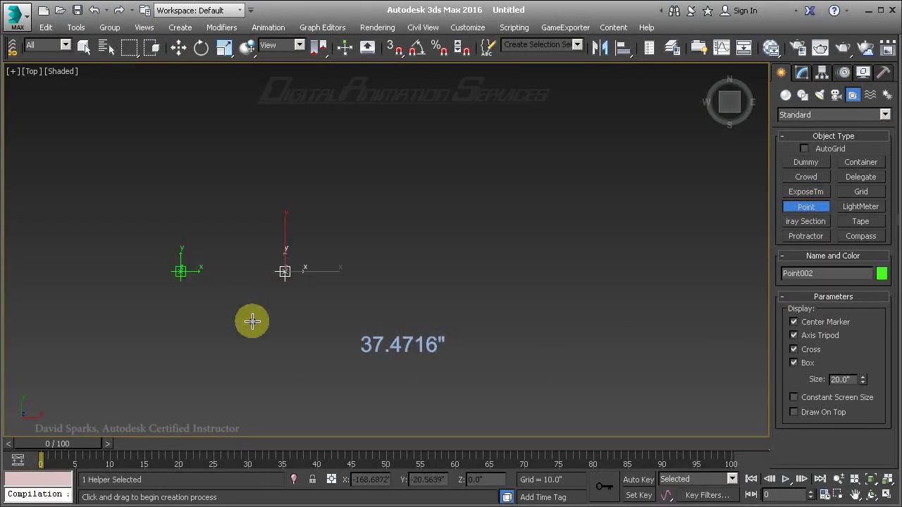
- Animate the second point with Auto Key, moving it along X to about 311.5" at frame 100, and return to frame 0
left_click(801, 72)
key("w")
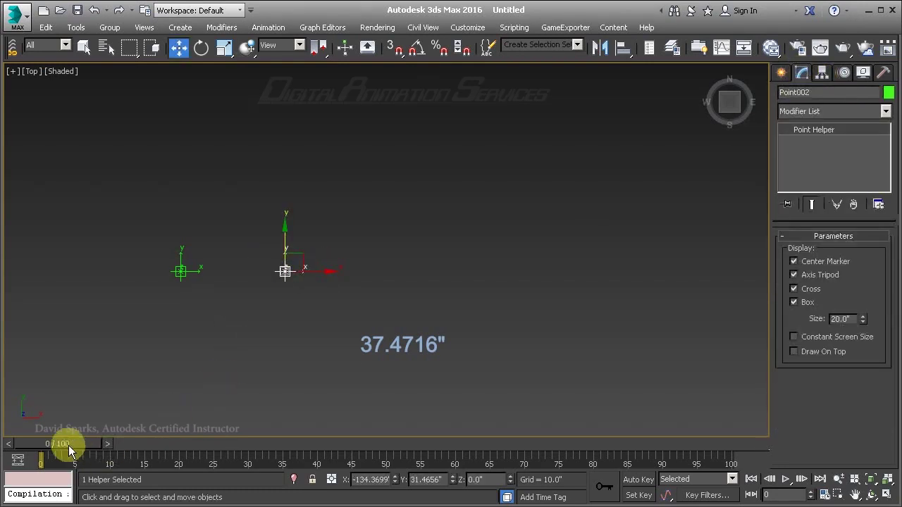
left_click_drag(61, 443, 767, 465)
left_click(639, 479)
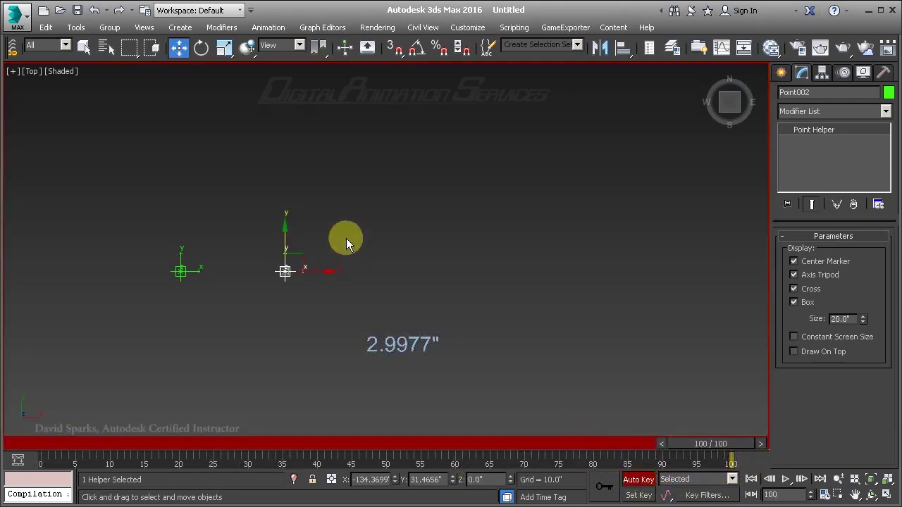
left_click_drag(316, 270, 744, 271)
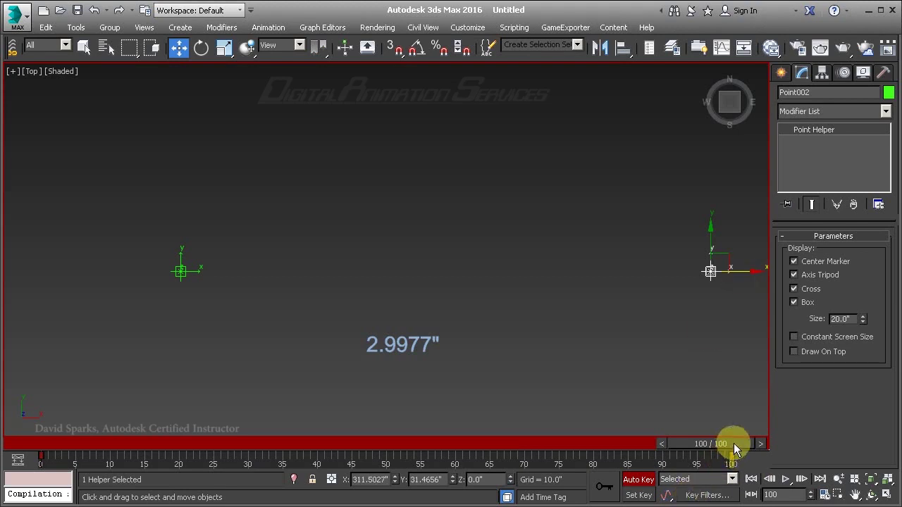
left_click(637, 479)
left_click_drag(729, 449, 20, 446)
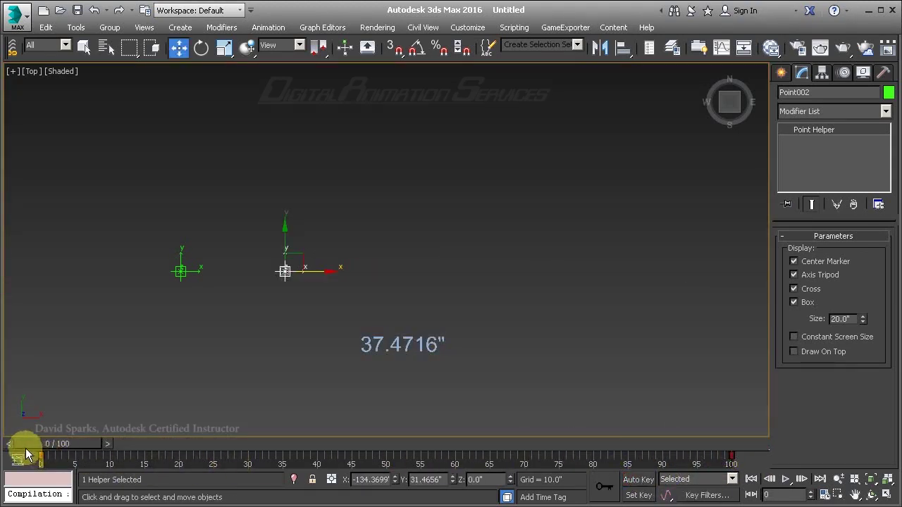
- Add an expression value named "Distance P1 P2" to the TextPlus object and open its expression for editing
left_click(369, 352)
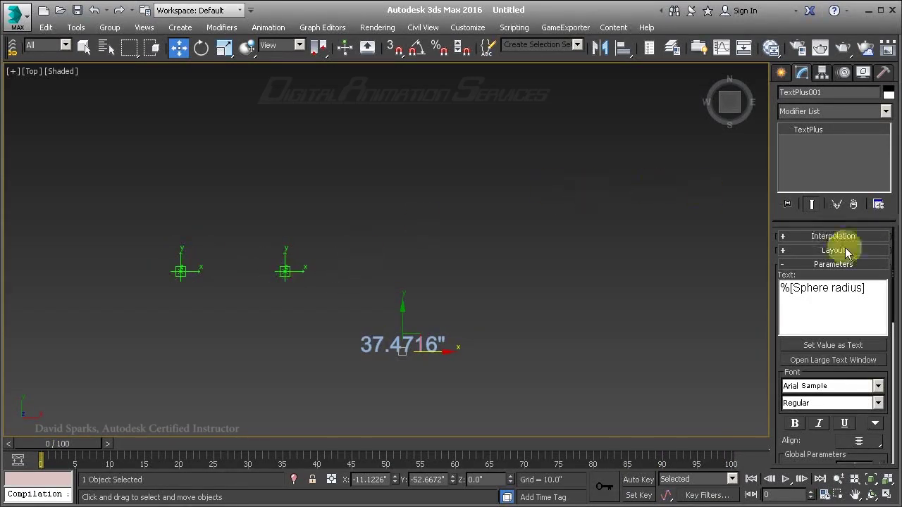
left_click(856, 347)
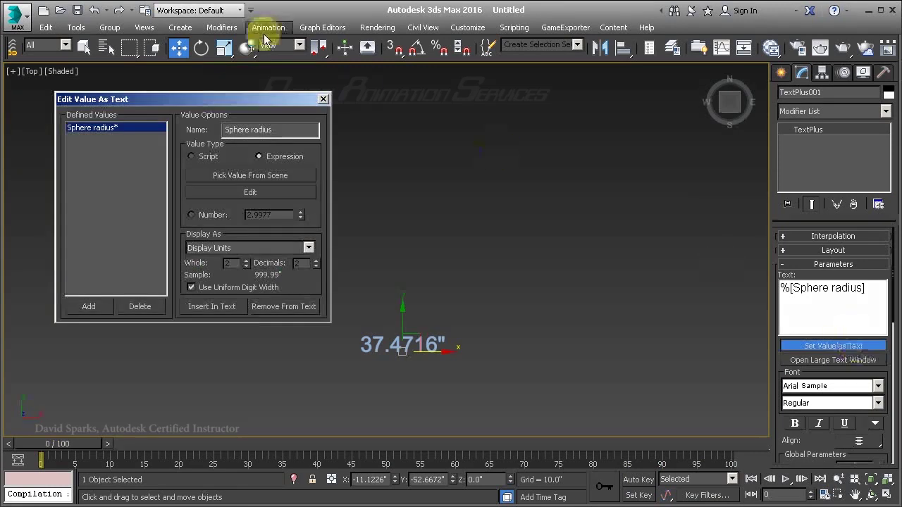
left_click_drag(233, 103, 215, 98)
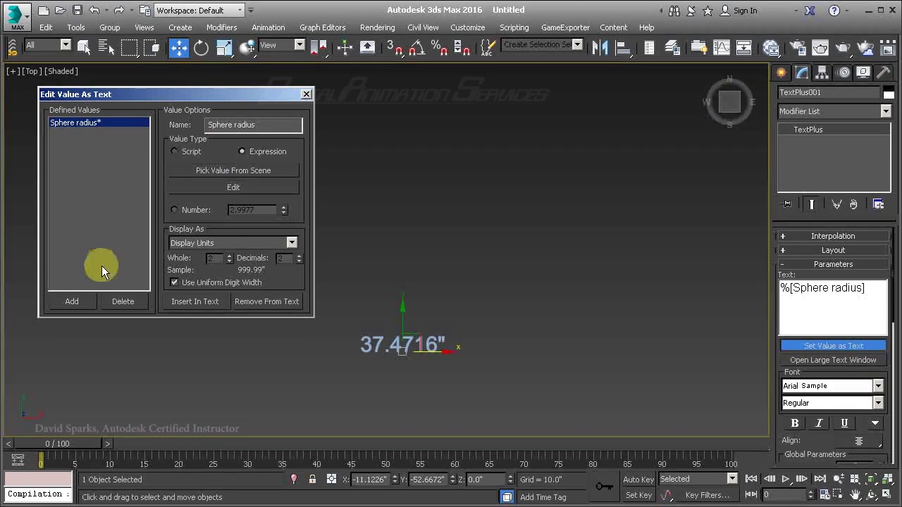
left_click(76, 302)
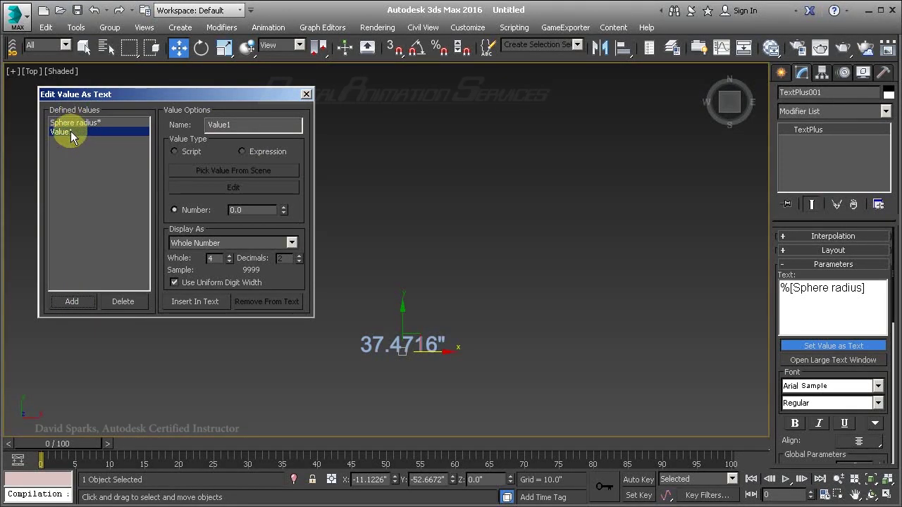
left_click(243, 152)
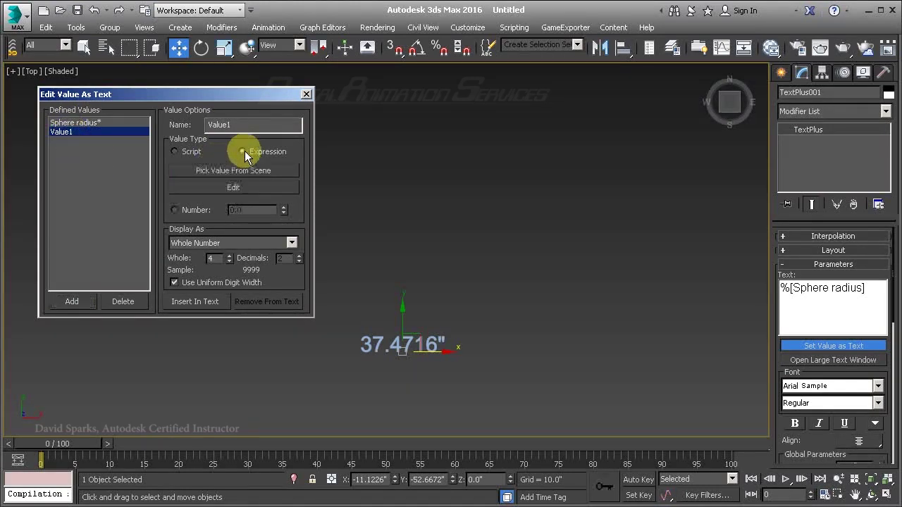
left_click_drag(238, 125, 154, 113)
type("Distance P1 P2")
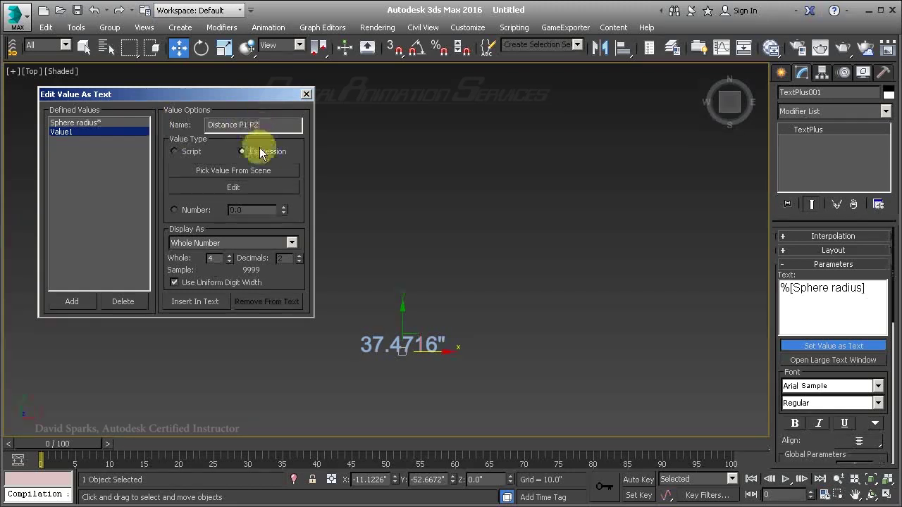
left_click(244, 186)
left_click_drag(457, 120, 484, 150)
left_click(448, 184)
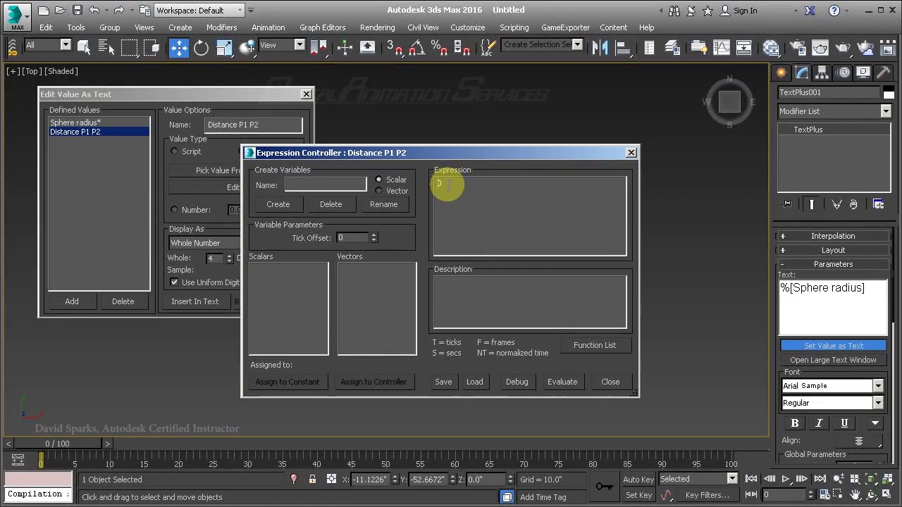
key("BackSpace")
type("P")
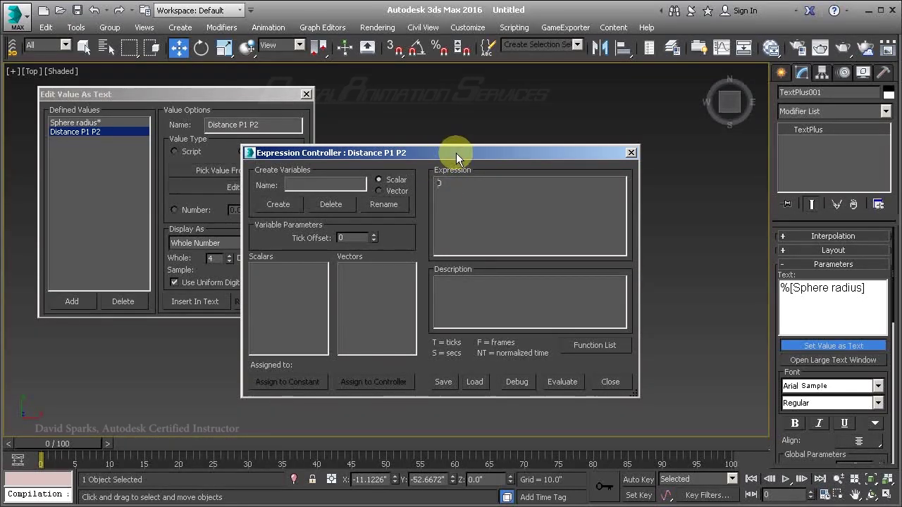
left_click(449, 183)
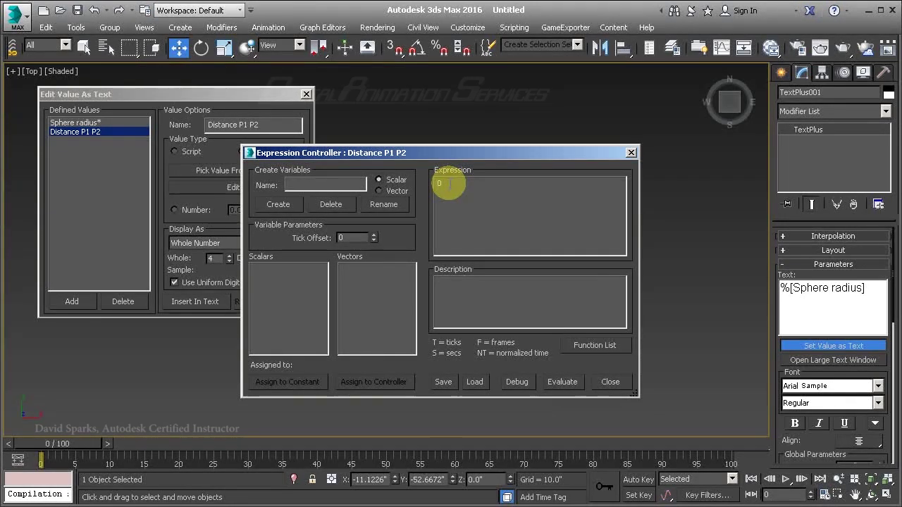
double_click(449, 184)
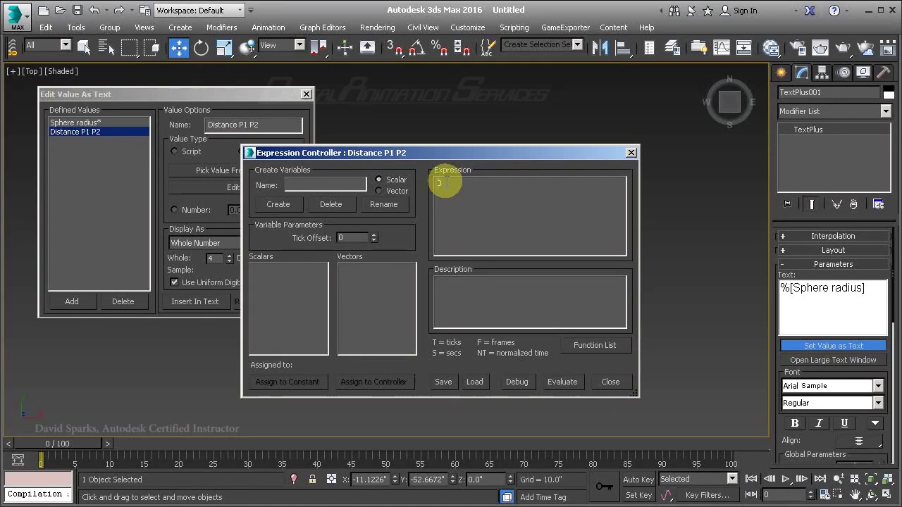
type("P")
key("ctrl+z")
- Create a vector variable named v1 in the distance expression
left_click(380, 190)
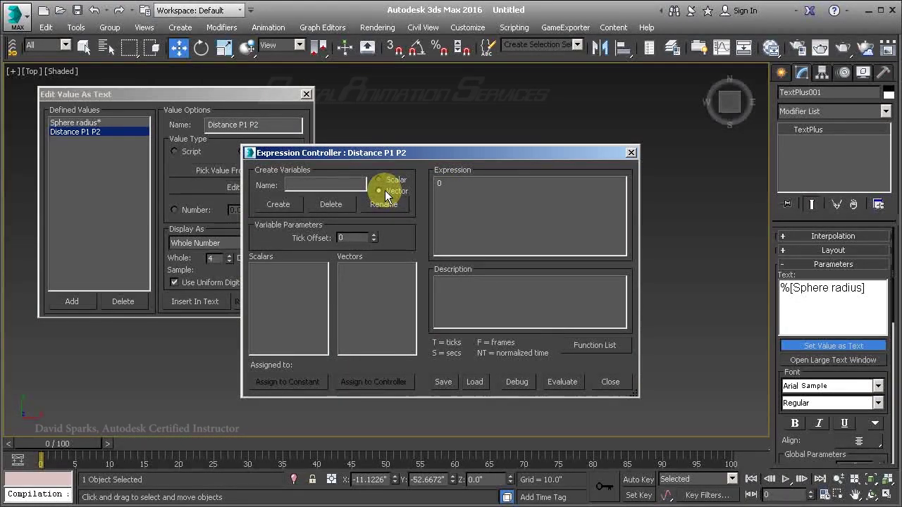
left_click(324, 185)
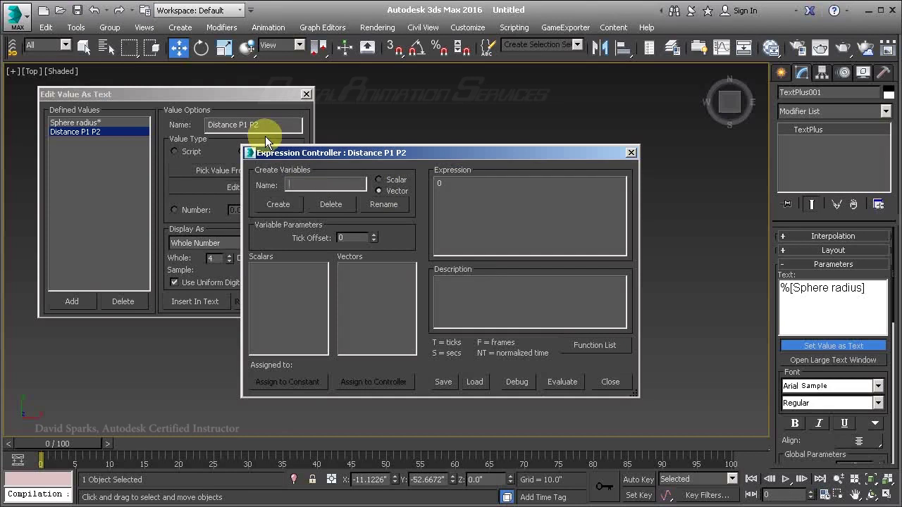
type("v1")
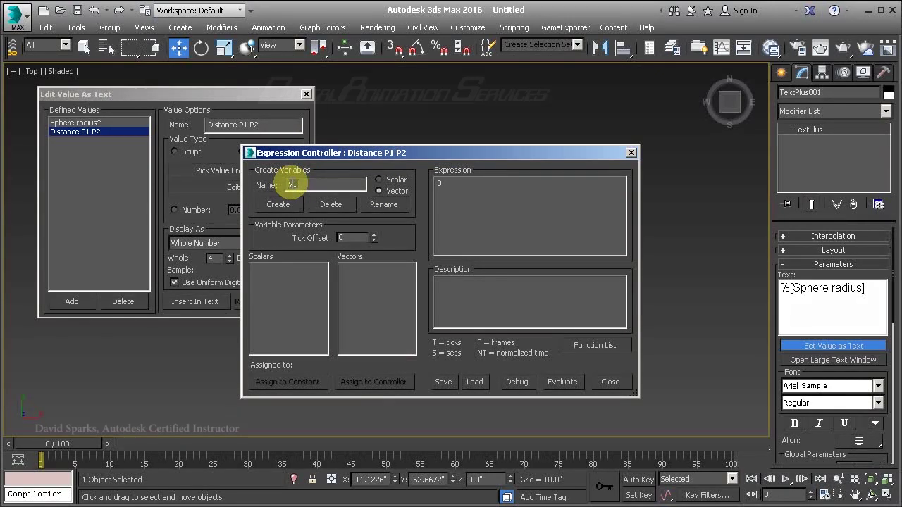
left_click(290, 204)
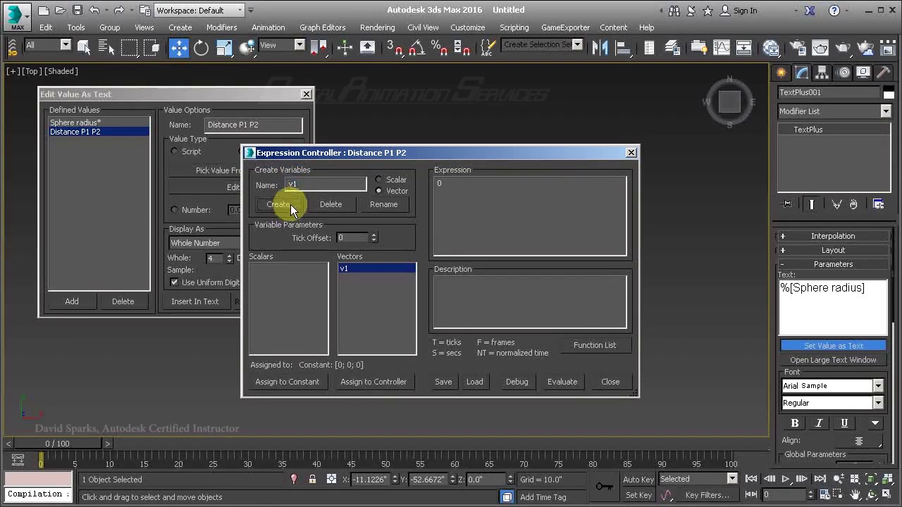
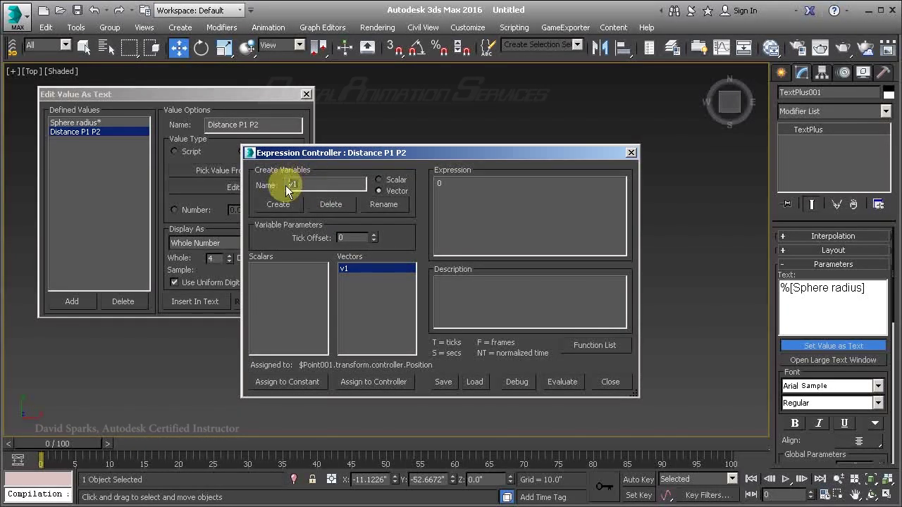
- Create a second vector variable named v2 in the distance expression
key("BackSpace")
type("2")
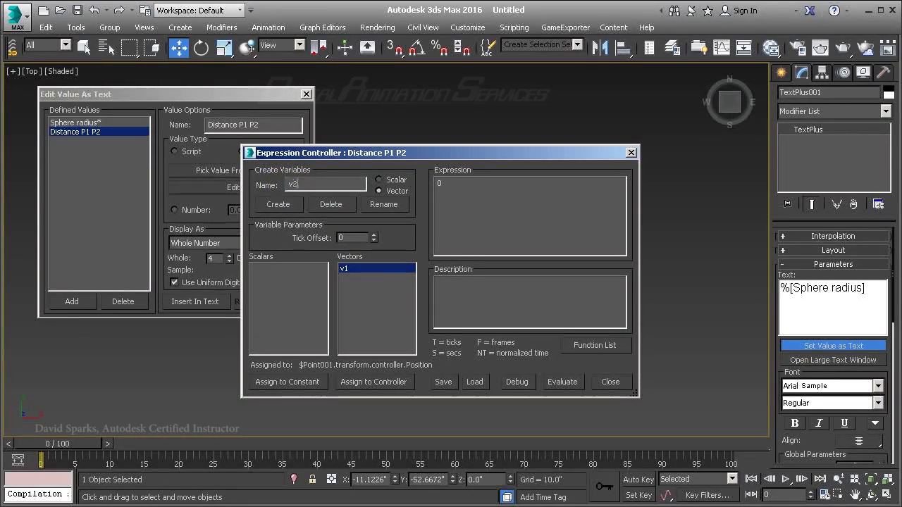
left_click(293, 205)
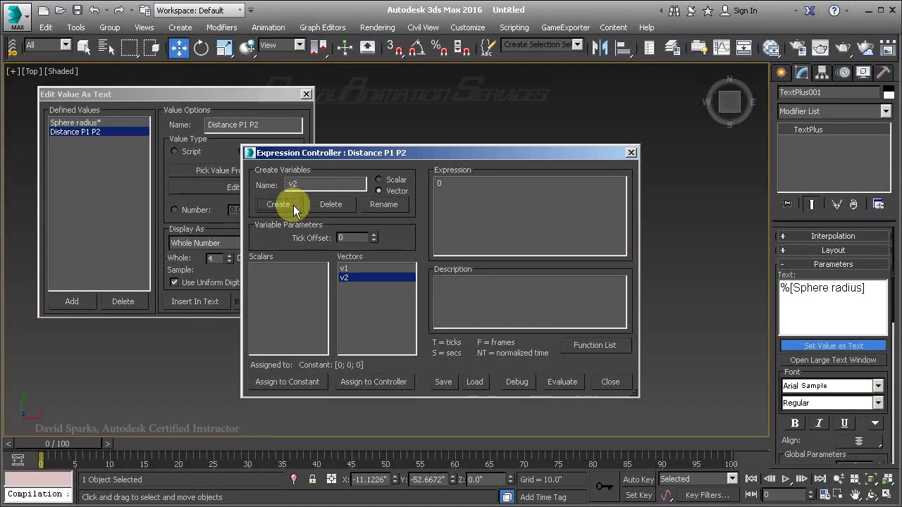
- Assign the v2 vector to the Position XYZ controller of Point002, and check the controller assigned to v1
left_click(374, 381)
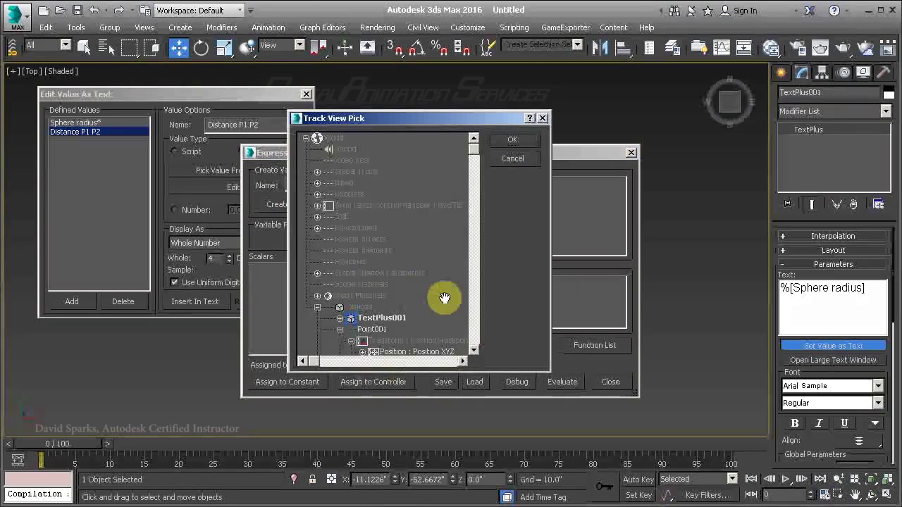
scroll(454, 282, "down", 3)
left_click(340, 238)
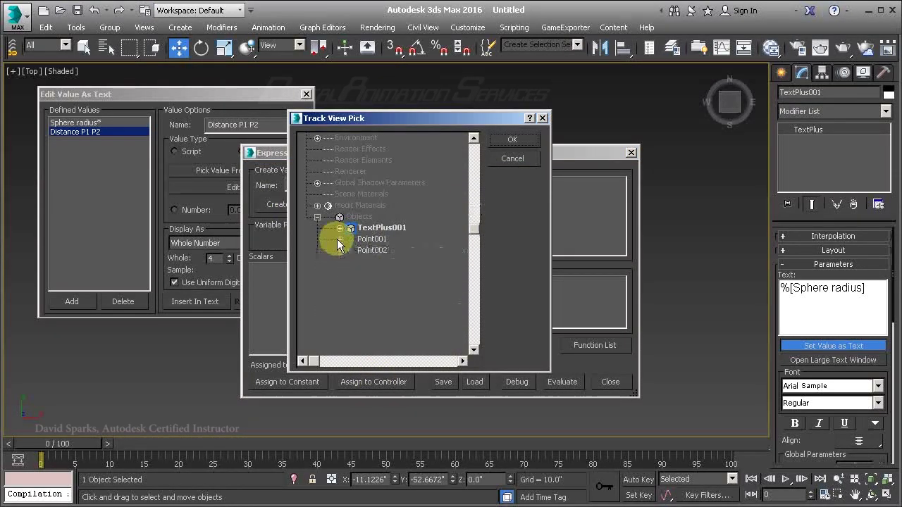
left_click(339, 250)
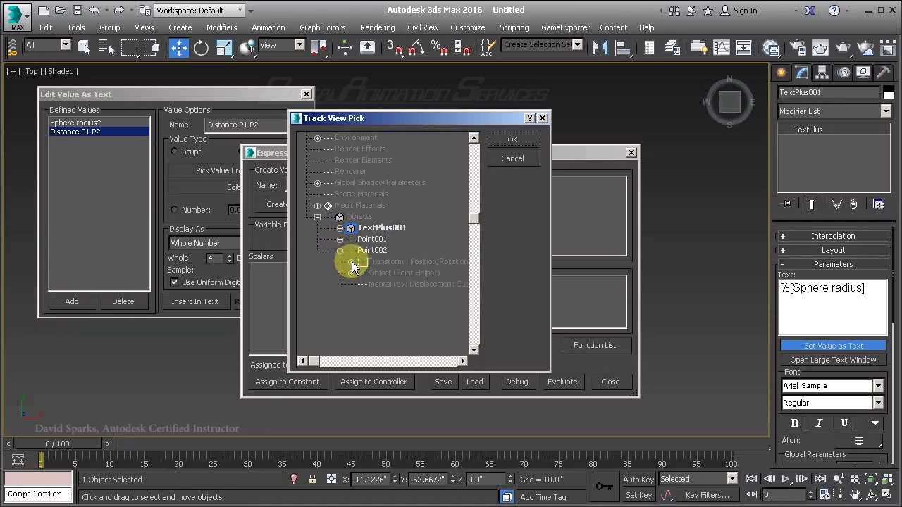
left_click(408, 272)
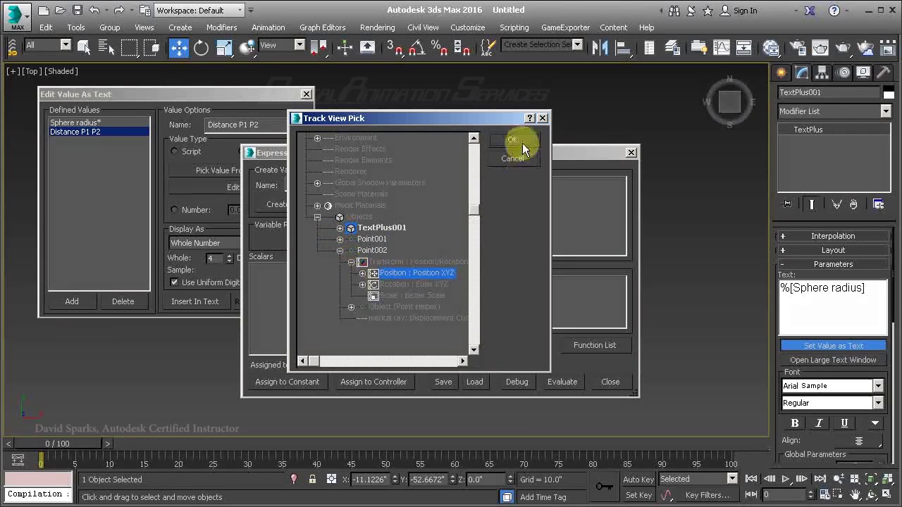
left_click(521, 143)
left_click(345, 269)
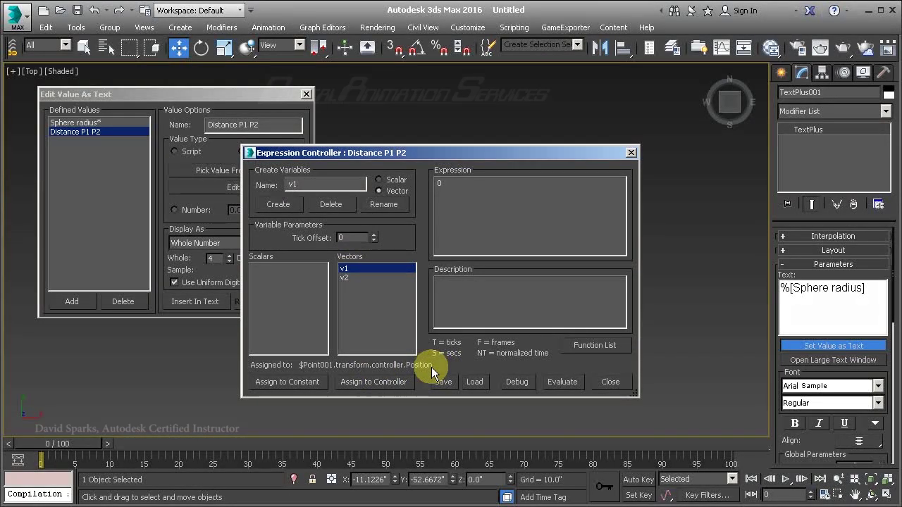
- Look up the length function, set the expression to length (v1 - v2), evaluate it, and close the expression controller
left_click(603, 346)
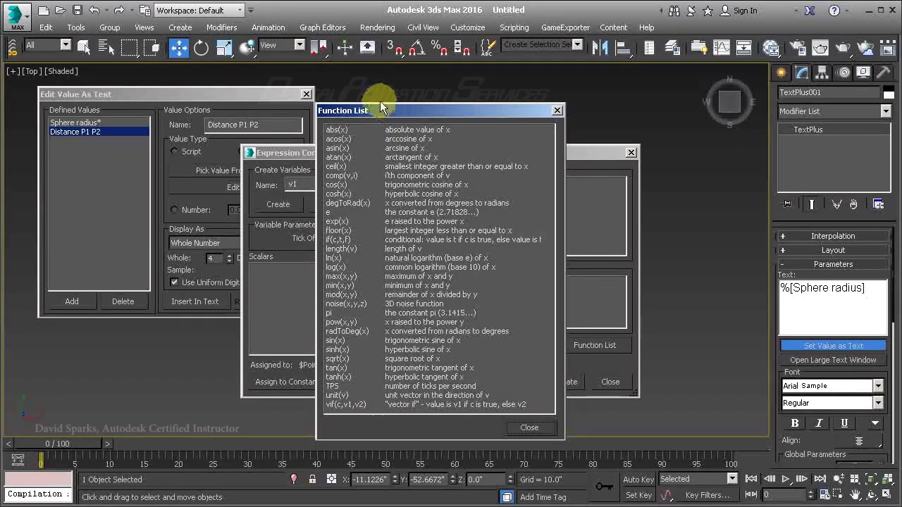
left_click(337, 248)
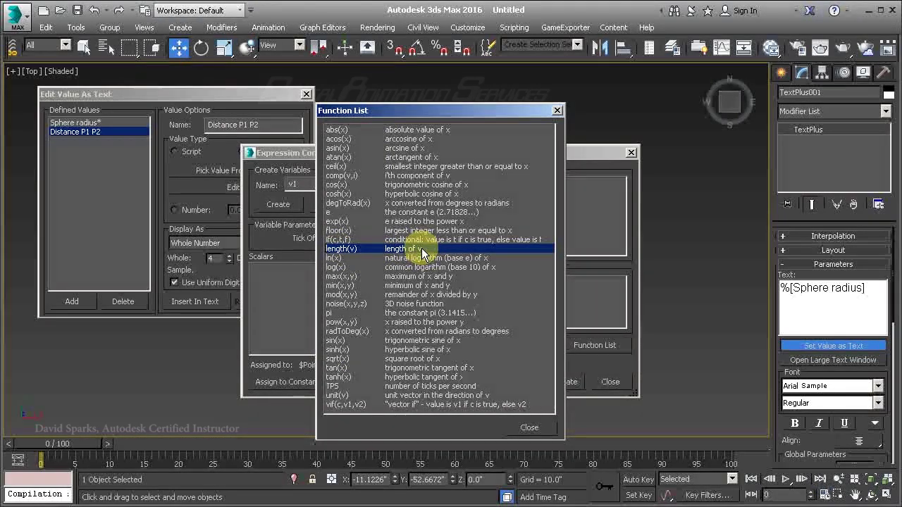
left_click(529, 427)
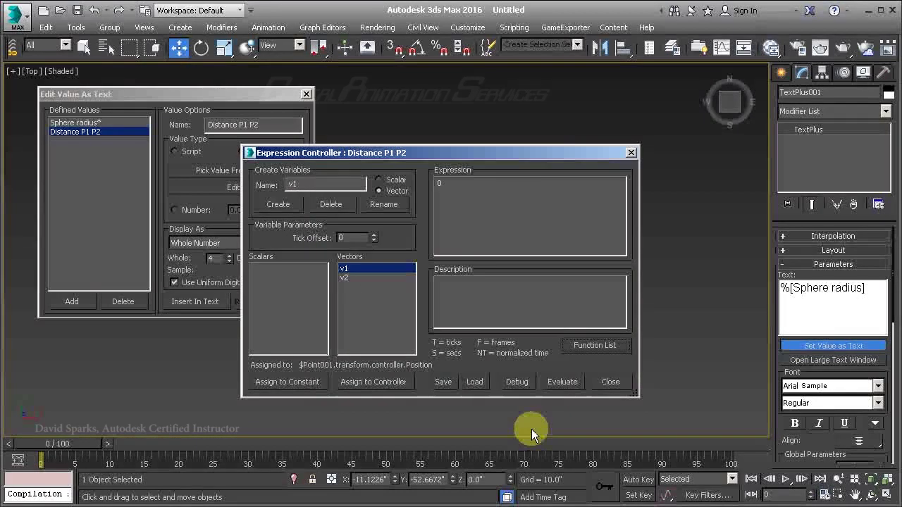
left_click(348, 276)
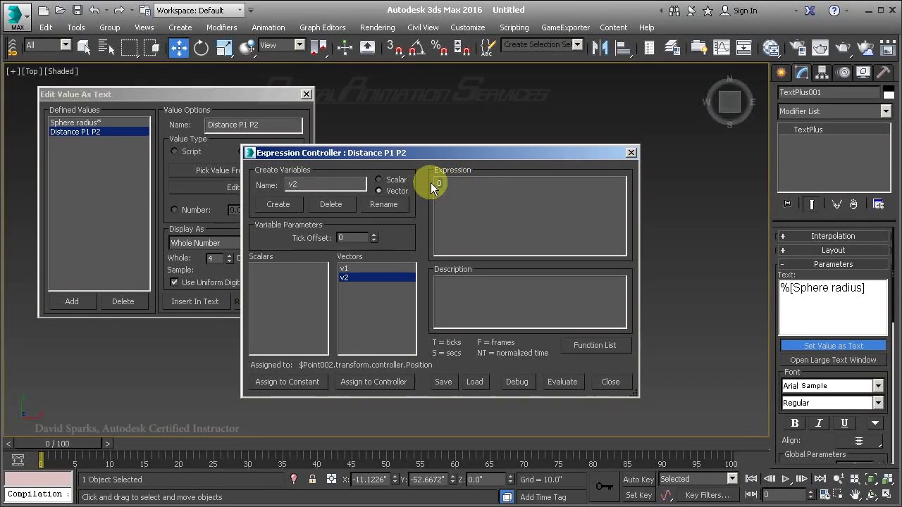
type("length (v")
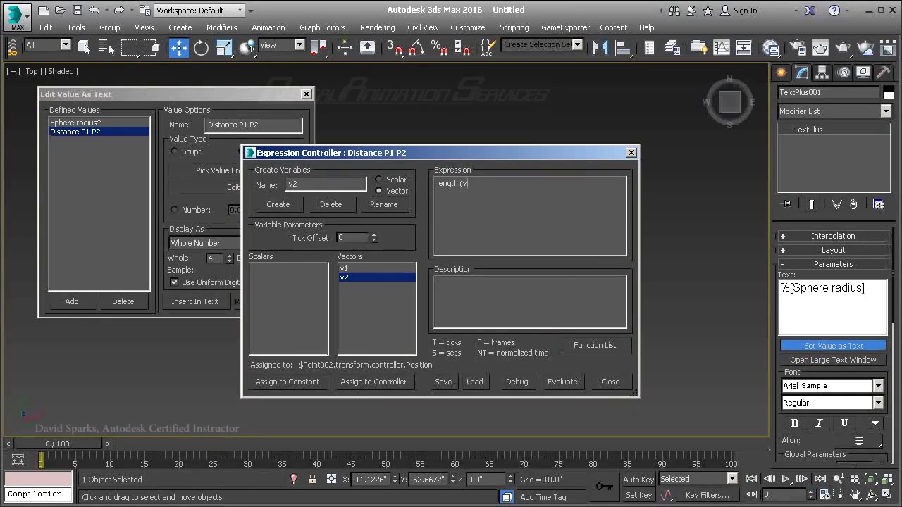
type("- v2)")
left_click(567, 382)
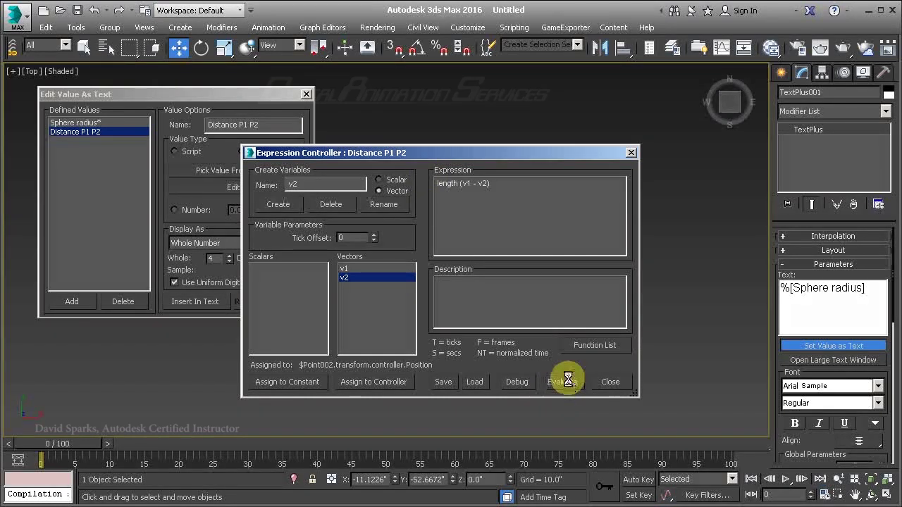
left_click(609, 381)
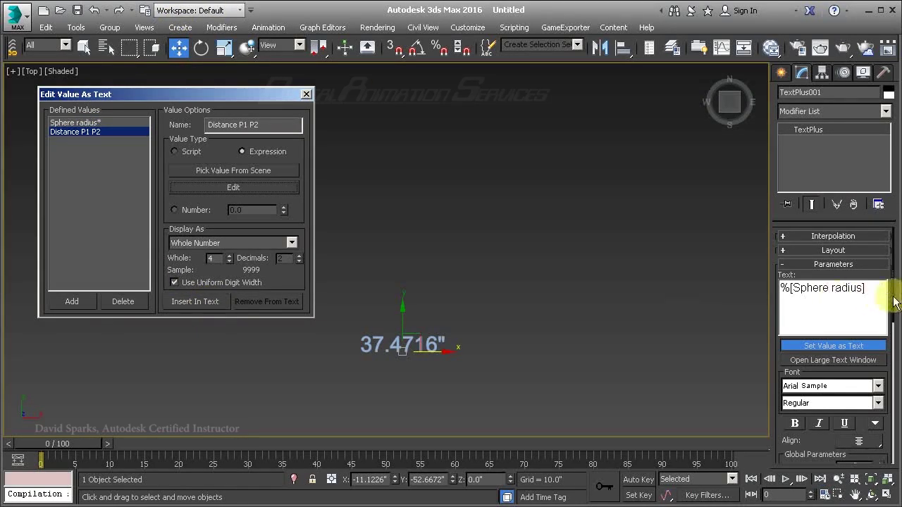
- Replace the Sphere radius value in the TextPlus text with the Distance P1 P2 value
left_click(867, 288)
left_click_drag(867, 288, 766, 284)
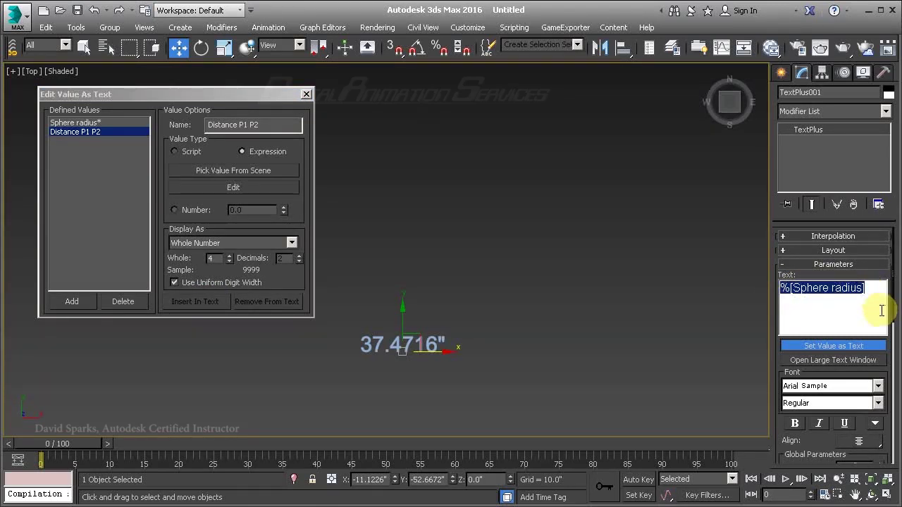
key("Delete")
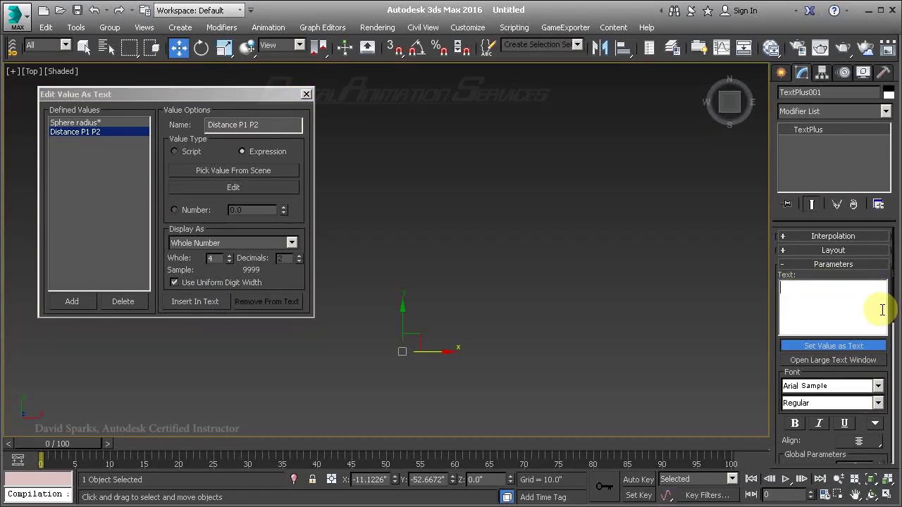
left_click(187, 301)
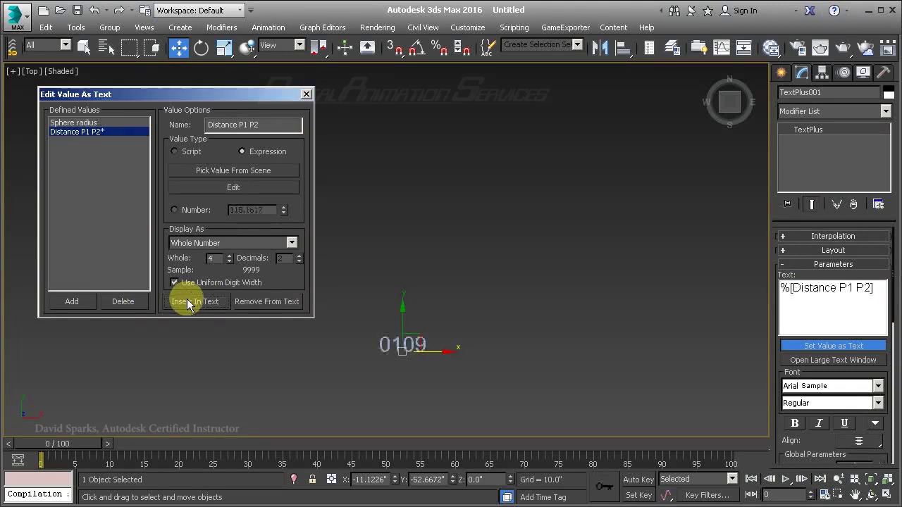
- Show the Distance P1 P2 value in Display Units and scrub the timeline to check it against the points
left_click_drag(285, 99, 616, 52)
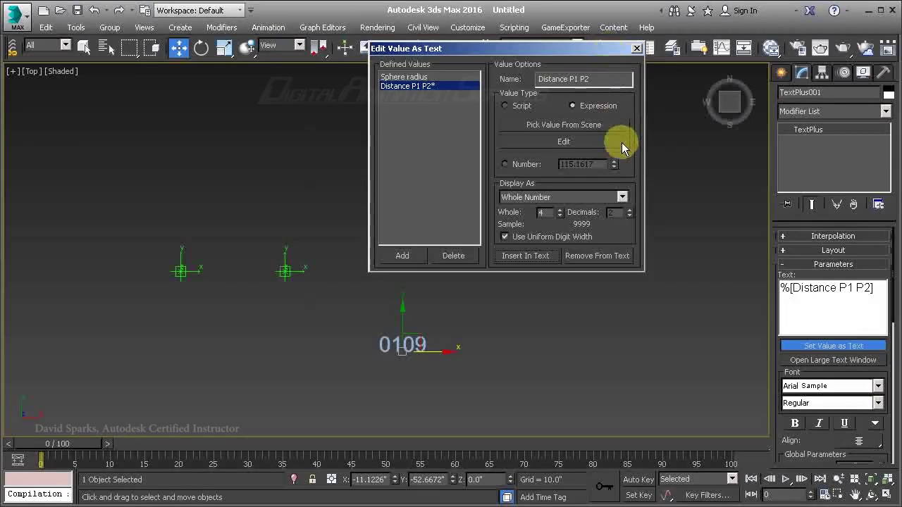
left_click(622, 197)
left_click(529, 237)
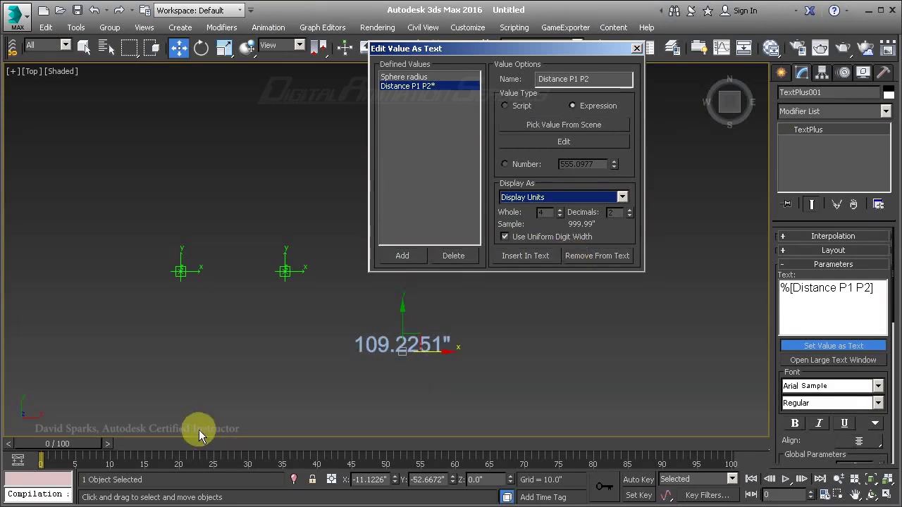
left_click_drag(57, 443, 7, 423)
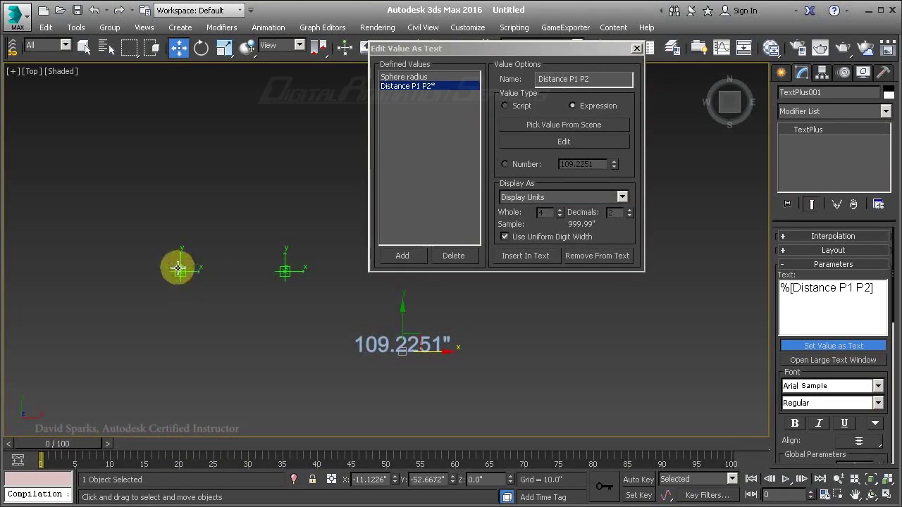
- Move Point001 along X toward Point002, to about -212.4", and reselect the TextPlus object
left_click(179, 269)
left_click_drag(211, 269, 244, 274)
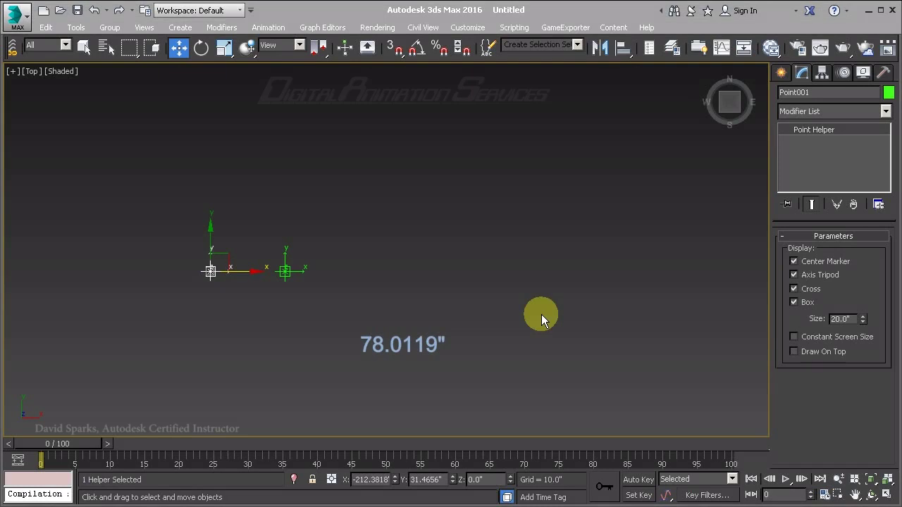
left_click(431, 345)
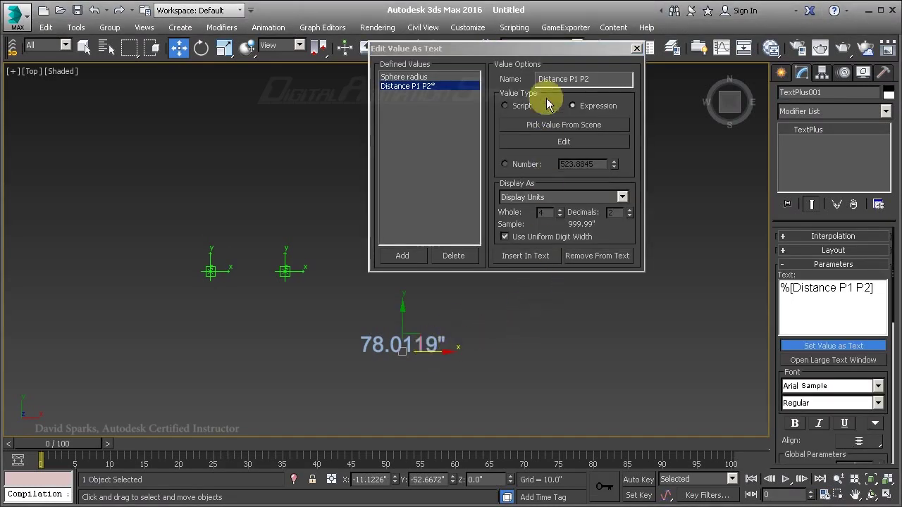
- Add the label "Distance from Point001 to Point002 = " before the distance value in the text and close the value editor
left_click_drag(550, 48, 625, 76)
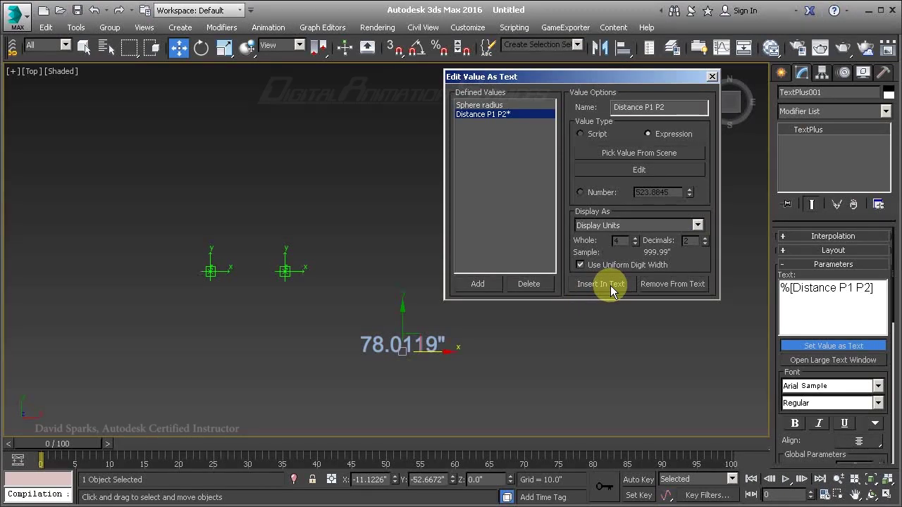
left_click(783, 287)
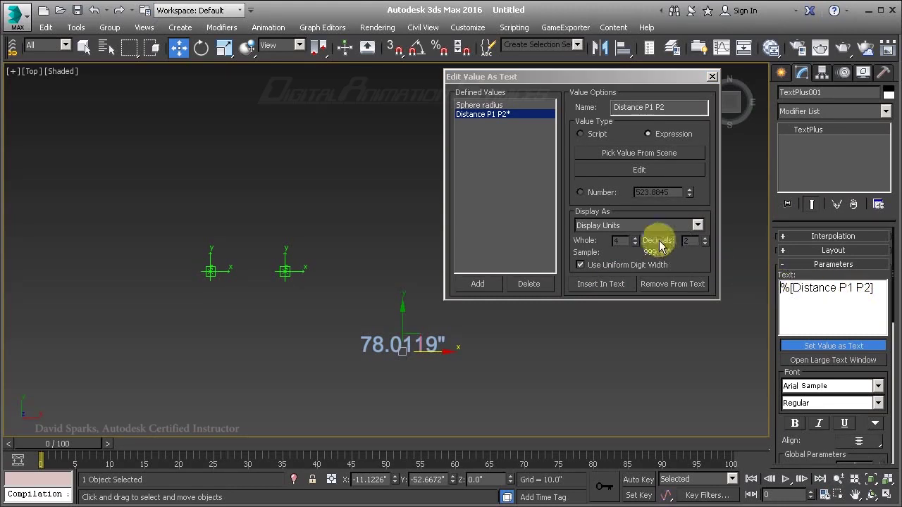
type("Distance f")
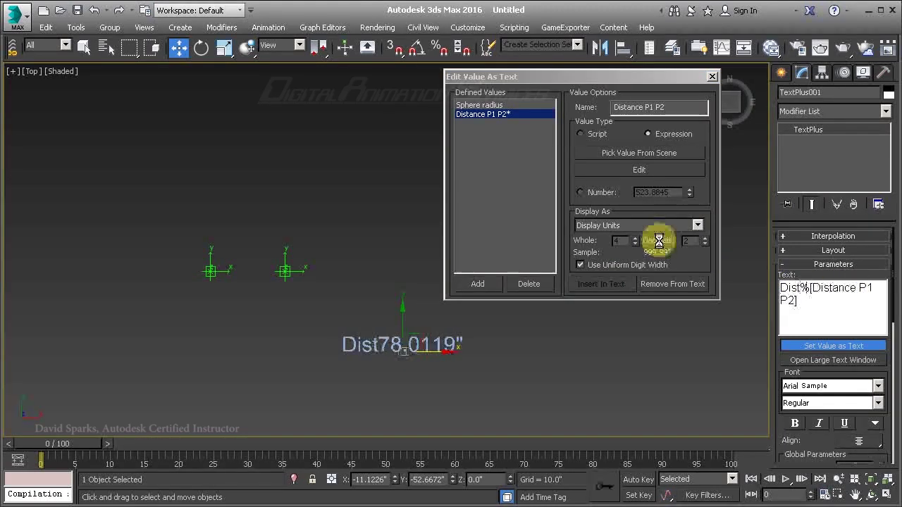
type("rom Point")
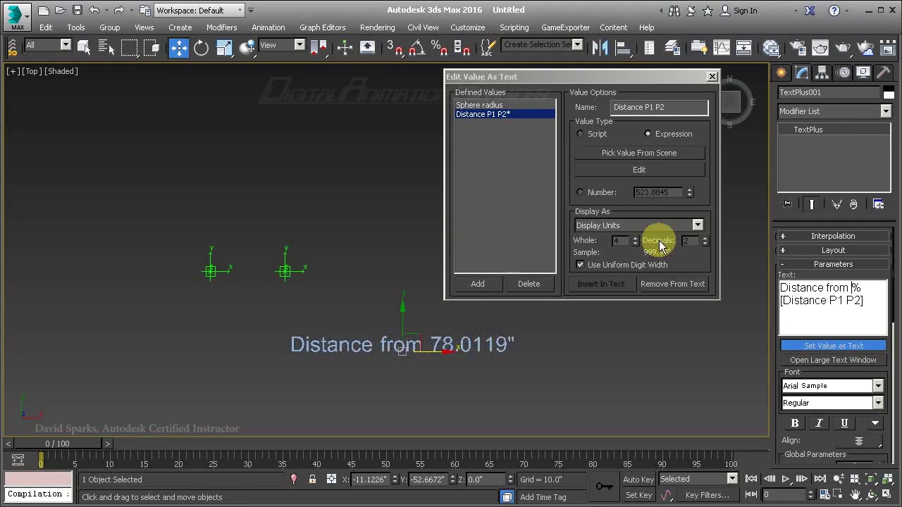
left_click(659, 242)
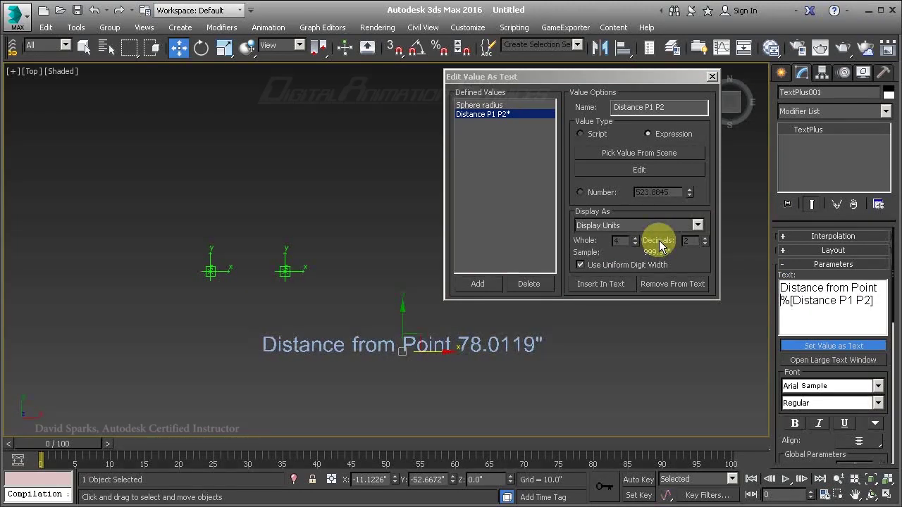
key("BackSpace")
type("001 to ")
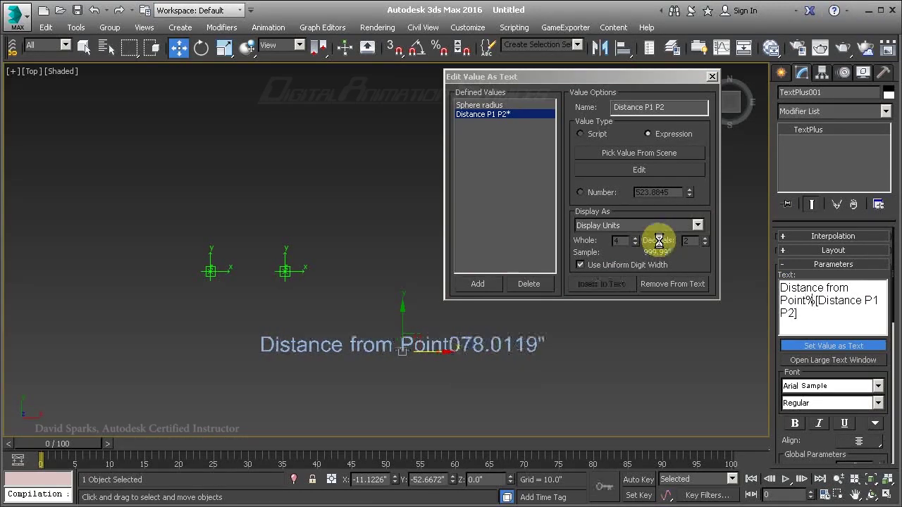
type("Point 0")
key("BackSpace")
key("BackSpace")
type("002 ")
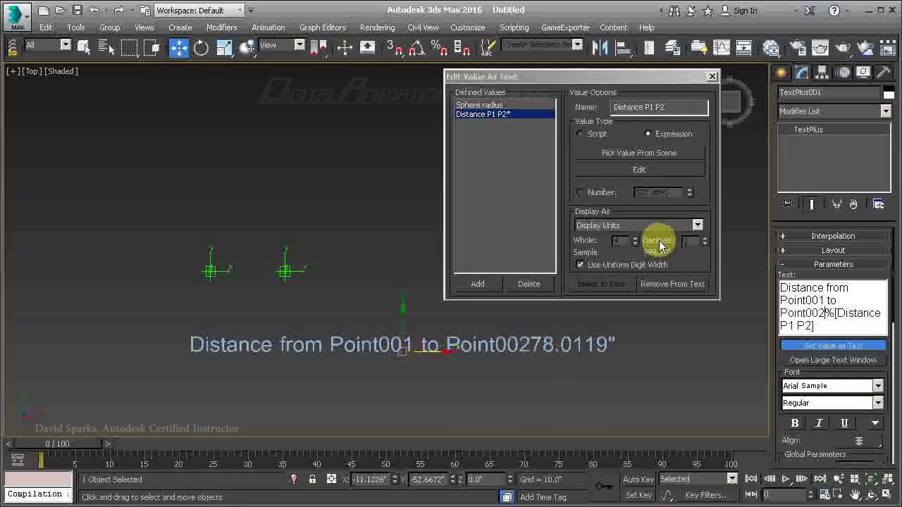
type("=")
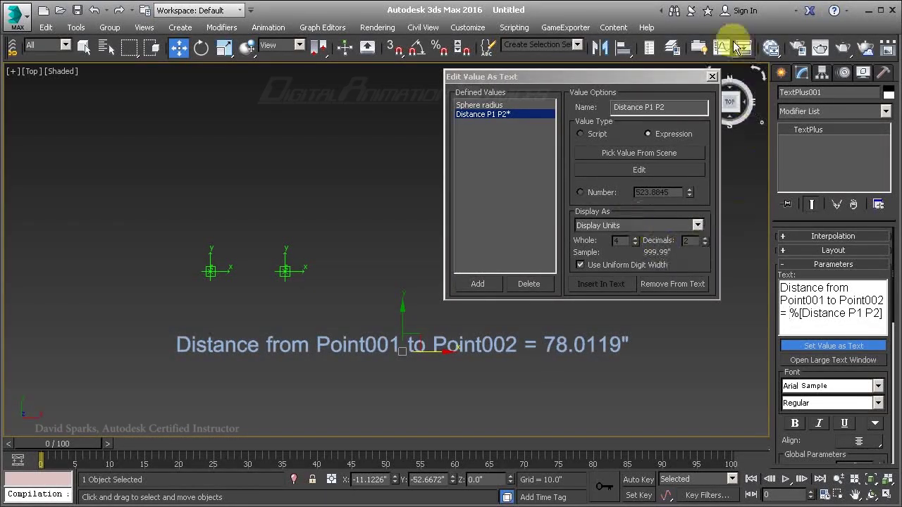
left_click(712, 77)
left_click(713, 78)
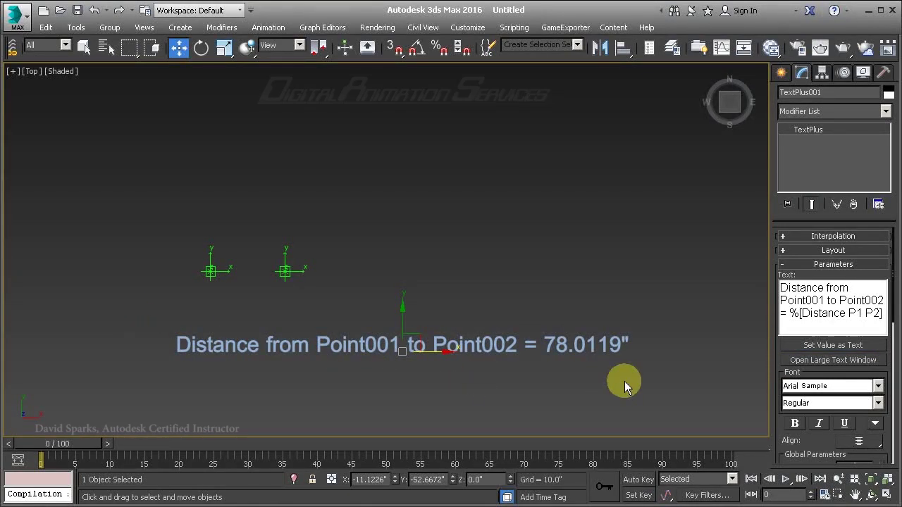
- Scrub the timeline to preview the labelled distance, and delete the "Distance from Point001 to Point002 =" label from the text
mouse_move(55, 437)
left_mouse_down()
mouse_move(353, 463)
mouse_move(513, 447)
mouse_move(686, 453)
mouse_move(45, 439)
mouse_move(53, 440)
left_mouse_up()
left_click_drag(200, 451, 7, 427)
key("w")
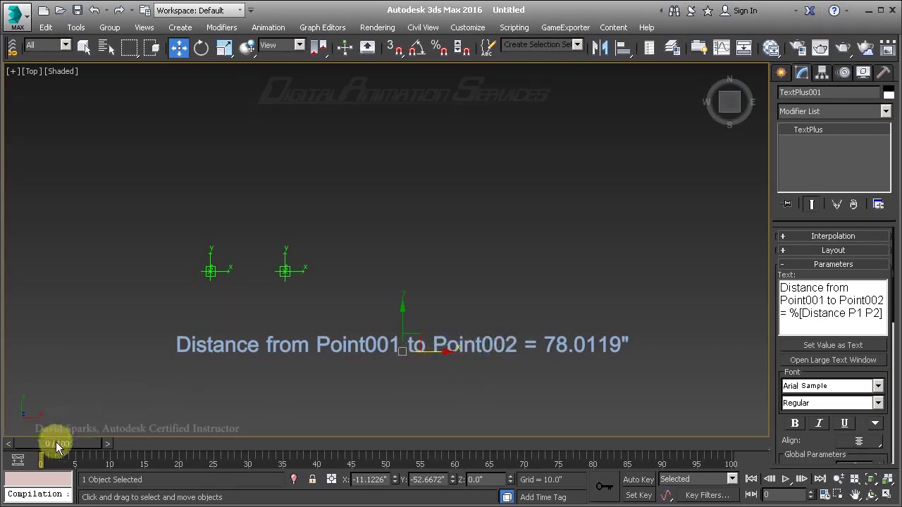
left_click_drag(68, 442, 21, 445)
key("w")
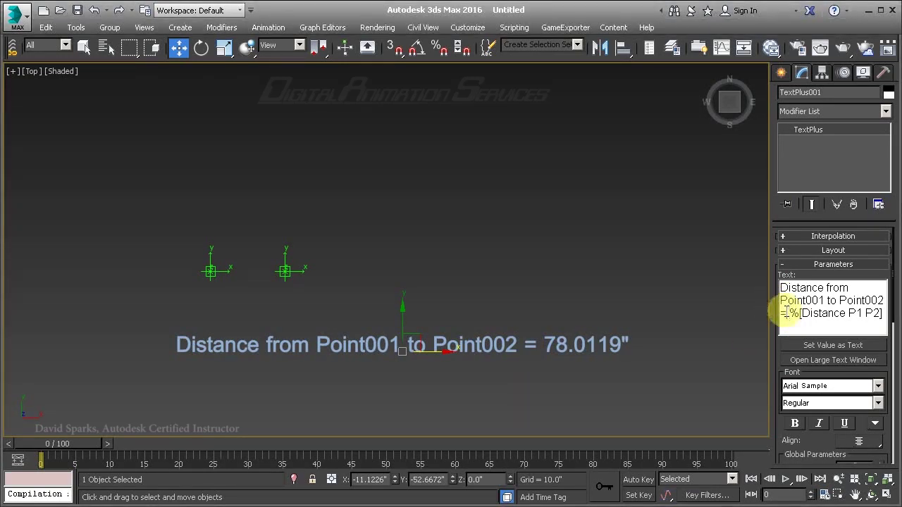
left_click_drag(787, 312, 776, 285)
key("Delete")
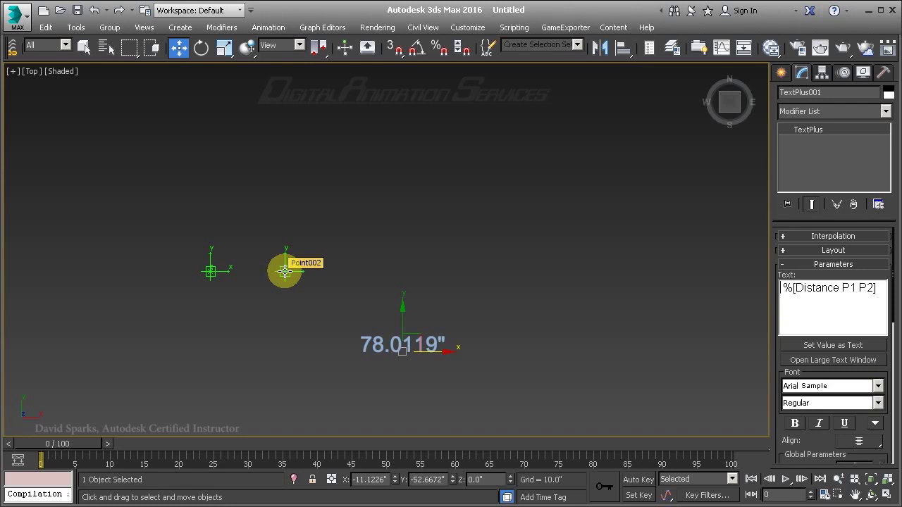
- Add a defined value named "Distance / frame" to the TextPlus object and make it an Expression value
left_click(830, 345)
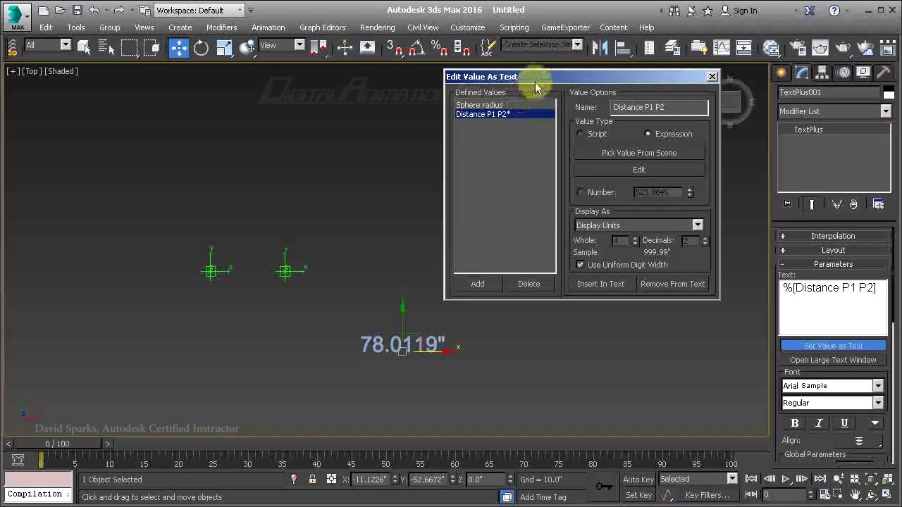
left_click_drag(535, 85, 507, 77)
left_click(454, 274)
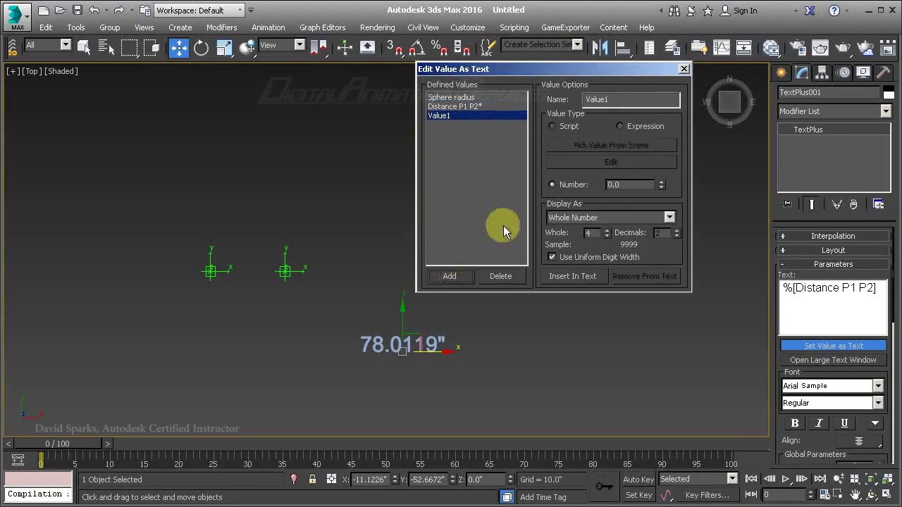
double_click(600, 98)
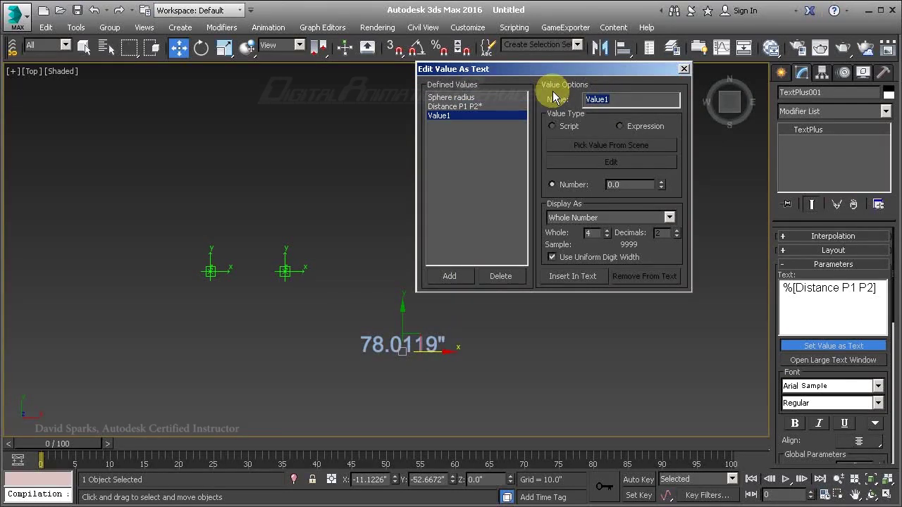
type("Distance / fra")
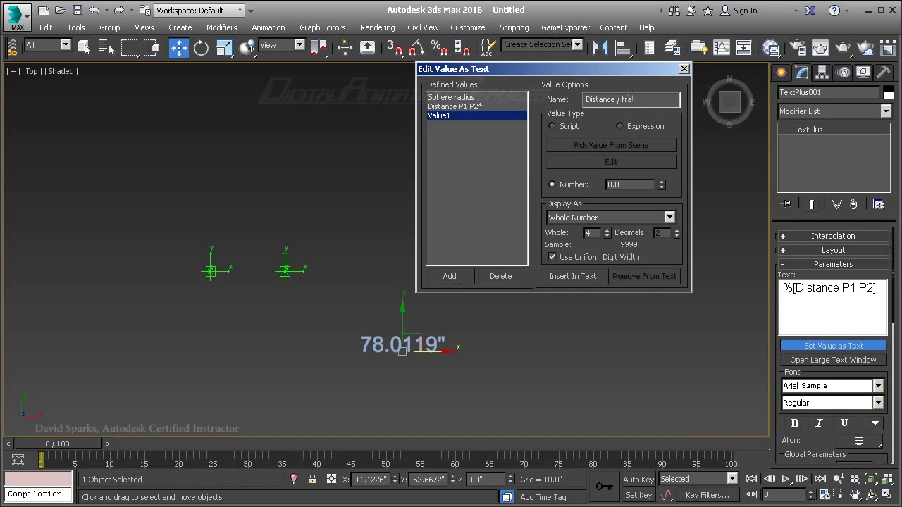
type("me")
left_click(620, 126)
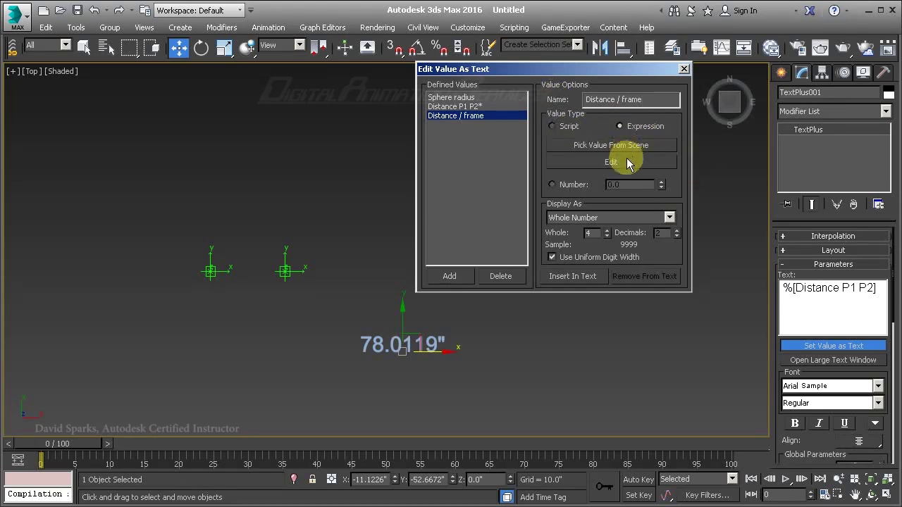
- In the value's expression controller, create a vector variable V1 and assign it to Point002's Position controller
left_click(610, 162)
left_click_drag(505, 151, 487, 136)
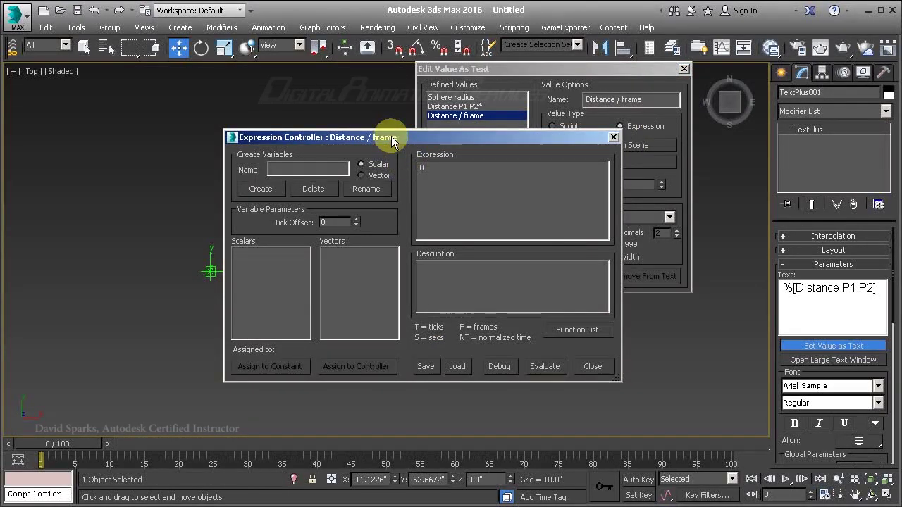
left_click(361, 176)
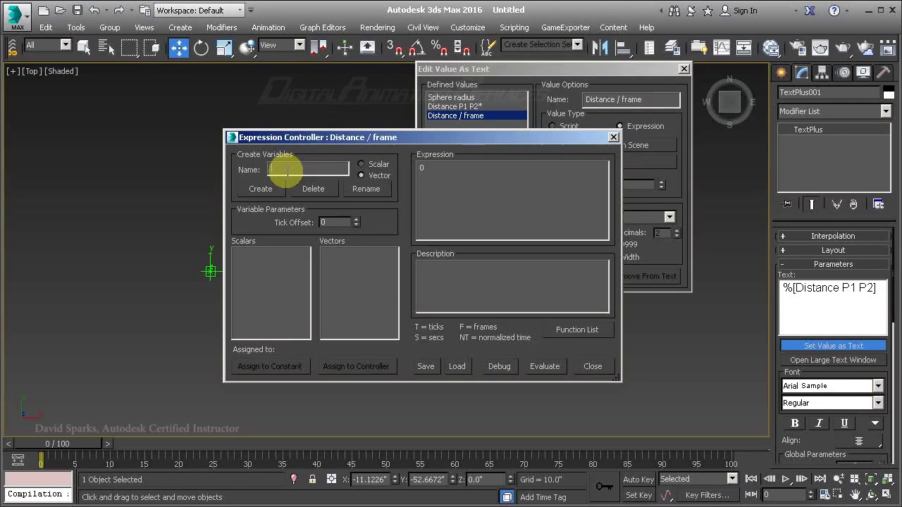
type("V1")
left_click(266, 190)
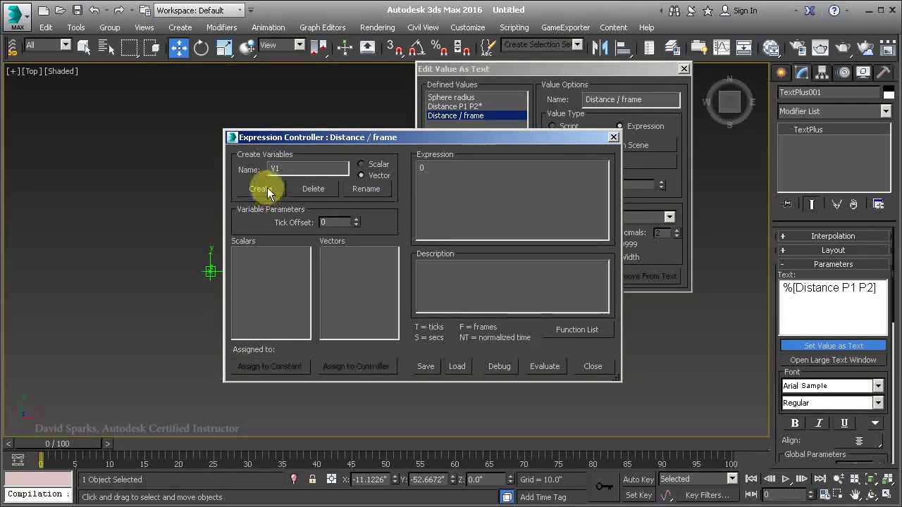
left_click(367, 367)
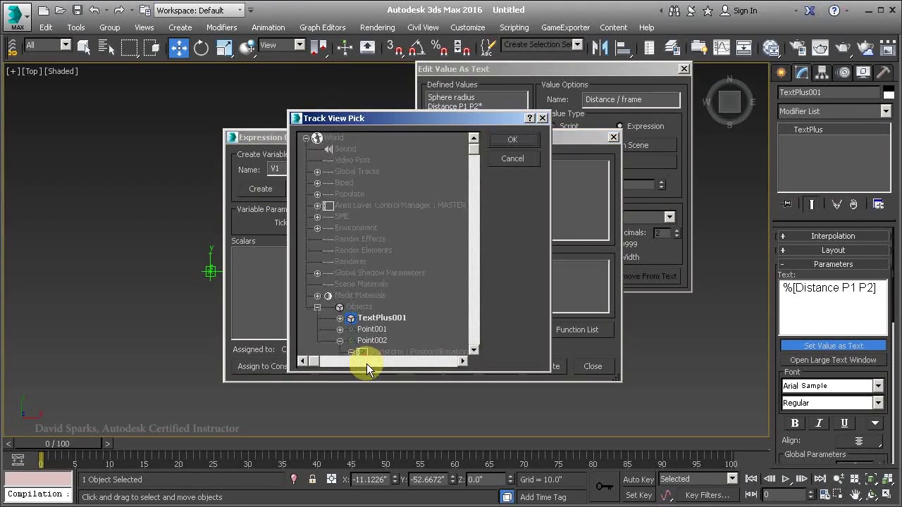
scroll(437, 296, "down", 2)
scroll(441, 264, "down", 1)
left_click(408, 296)
left_click(512, 139)
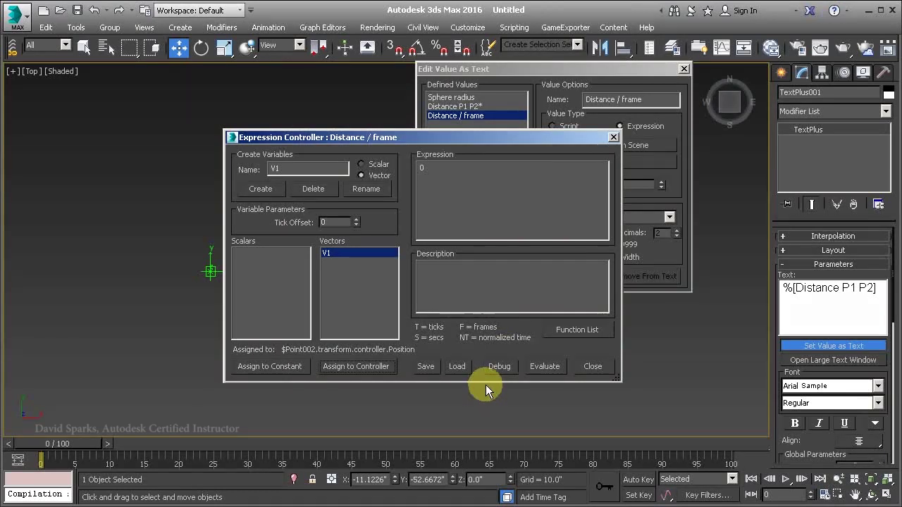
- Create a second vector variable V2 and assign it to Point002's Position controller as well
left_click(289, 169)
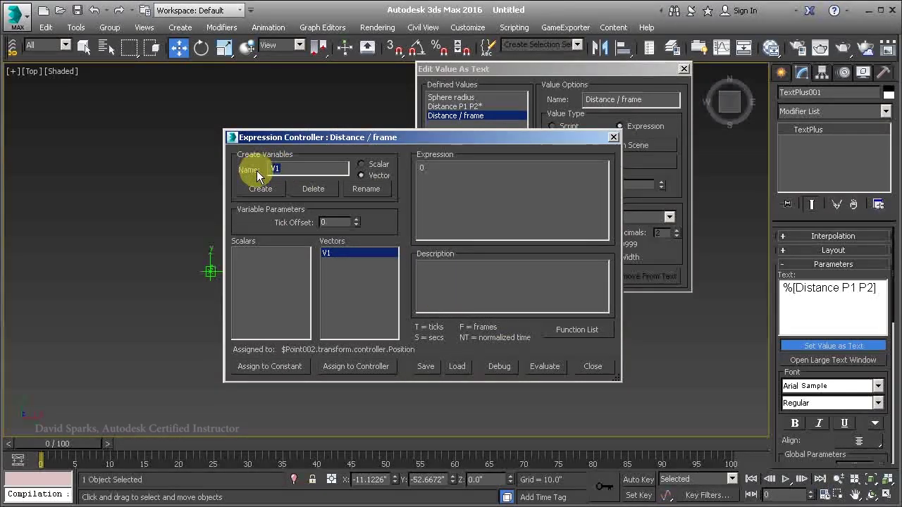
key("BackSpace")
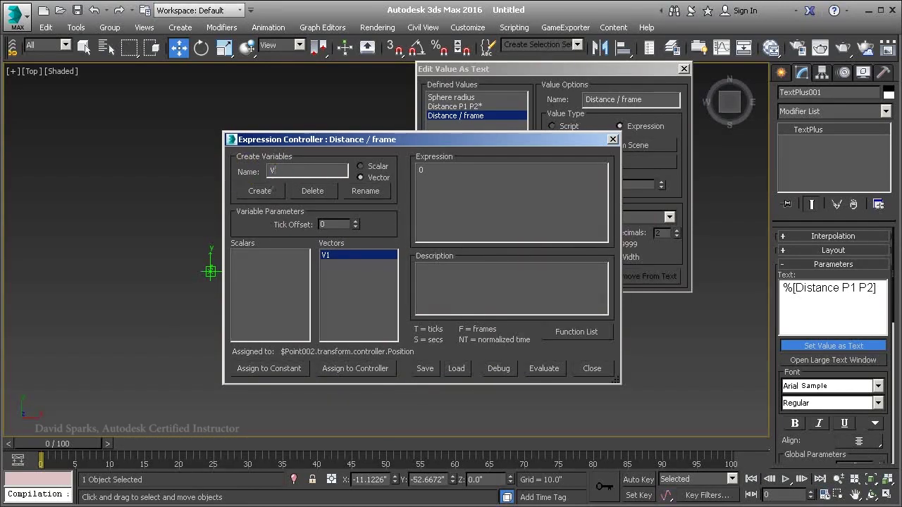
type("2")
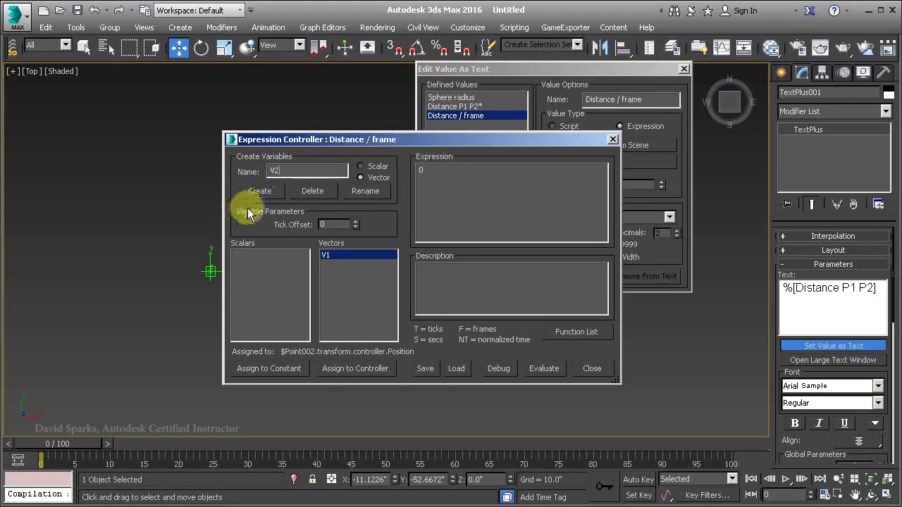
left_click(258, 190)
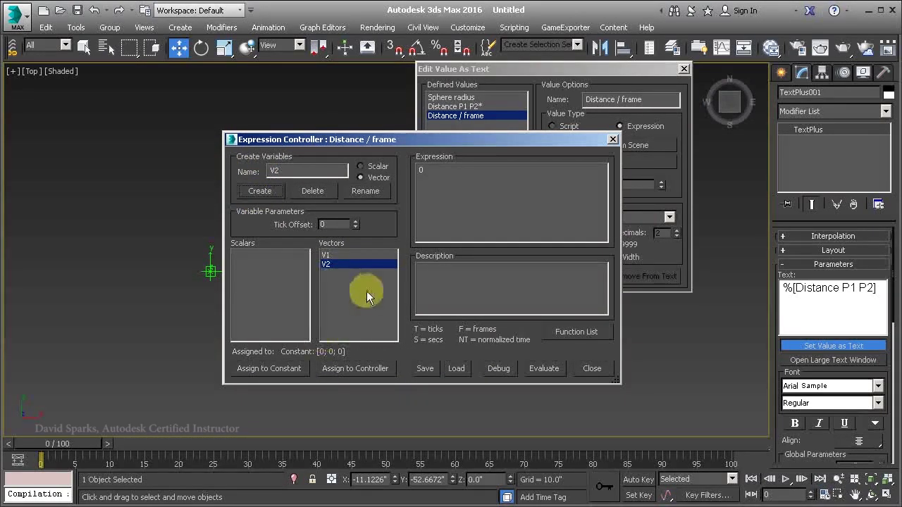
left_click(339, 367)
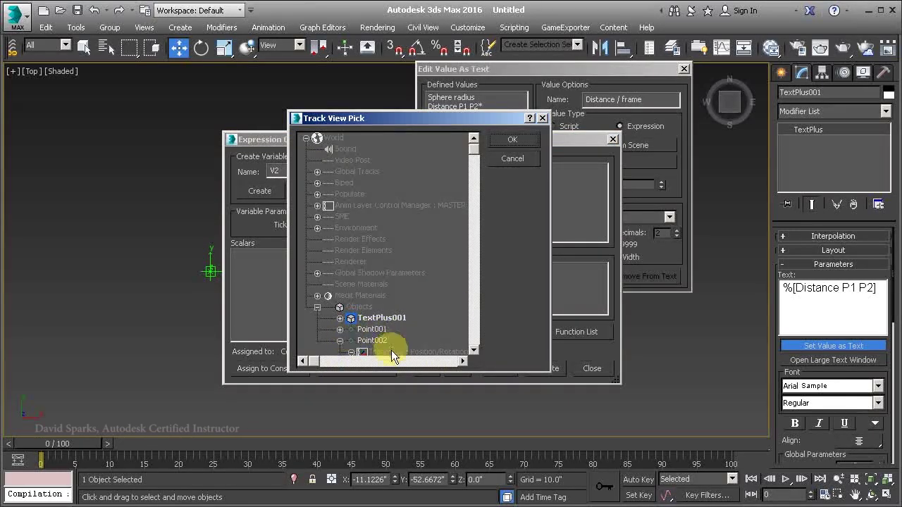
left_click_drag(474, 145, 475, 157)
left_click(417, 340)
left_click(512, 139)
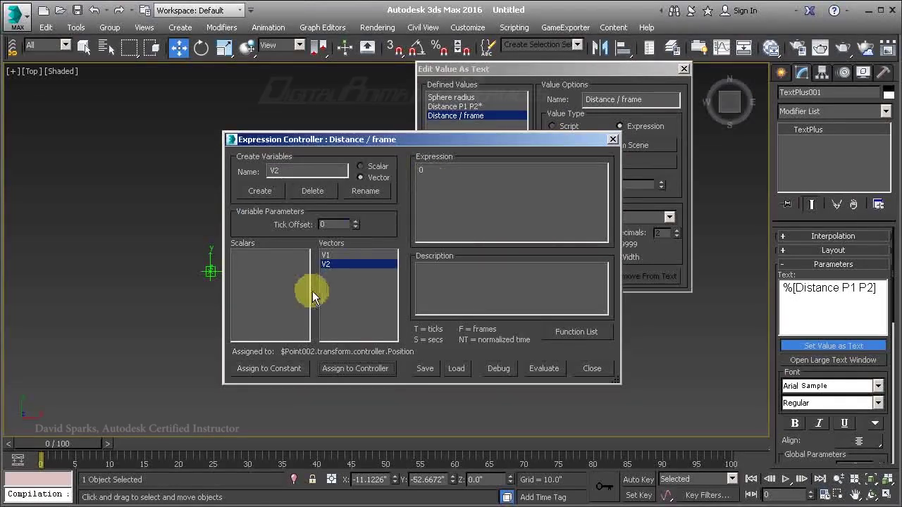
- Set the tick offset of vector V1 to -160
left_click(344, 255)
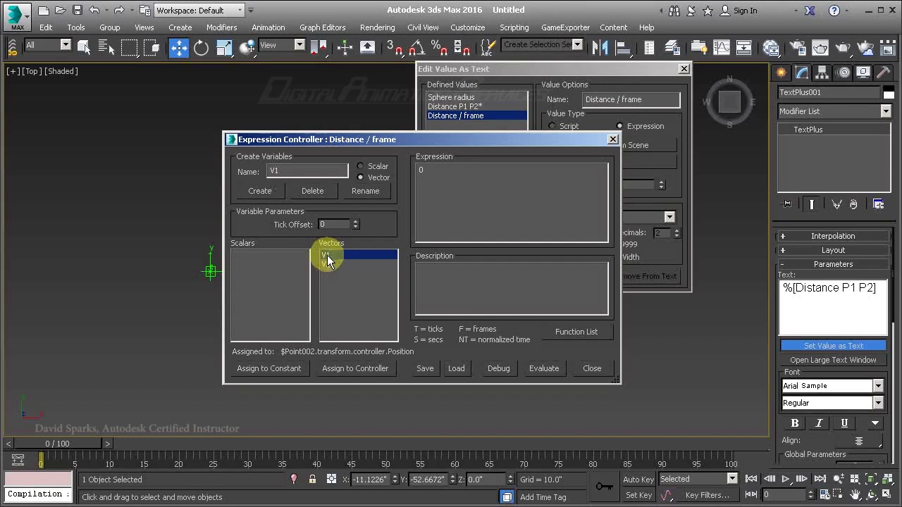
left_click(329, 224)
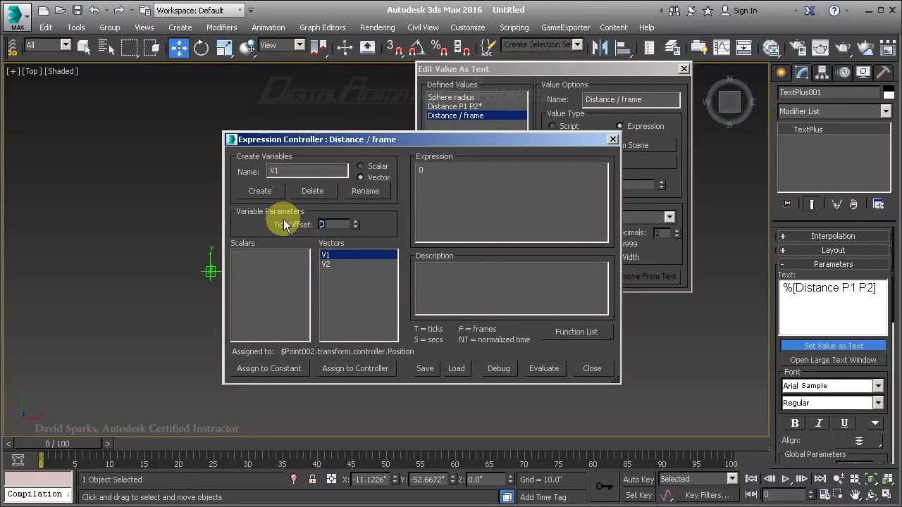
type("-16")
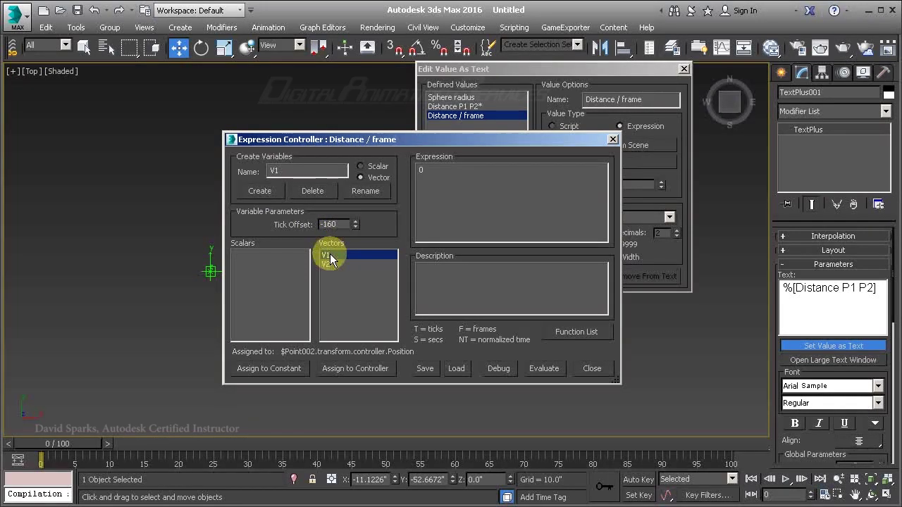
left_click_drag(339, 224, 319, 224)
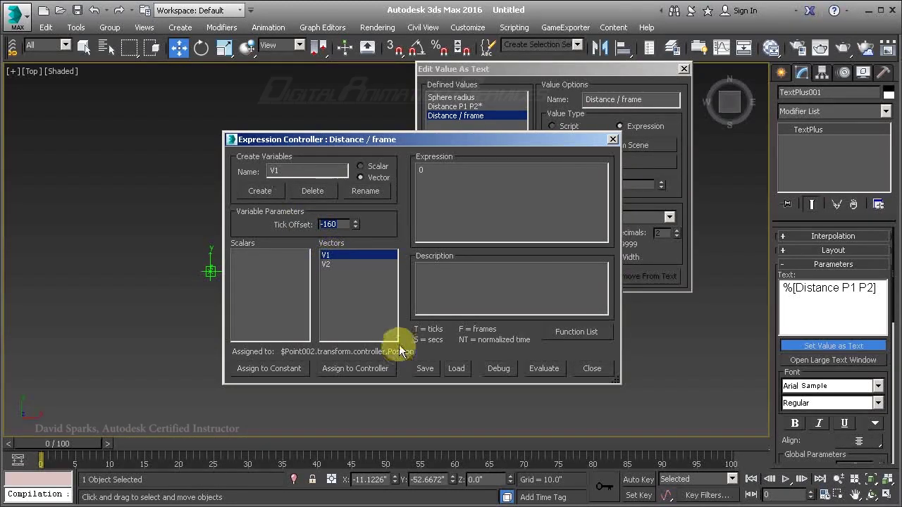
- Replace the expression with "length (V2 - V1)", evaluate it and close the expression controller
left_click(327, 265)
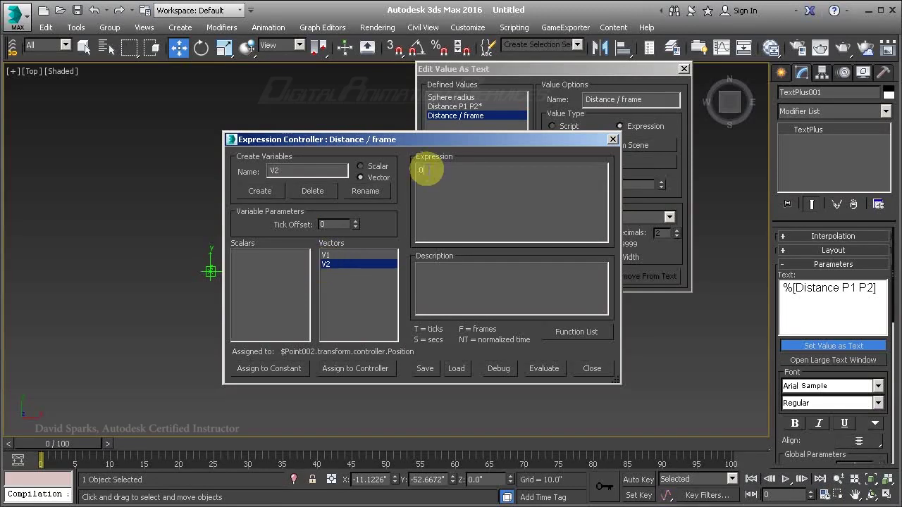
left_click_drag(426, 169, 394, 166)
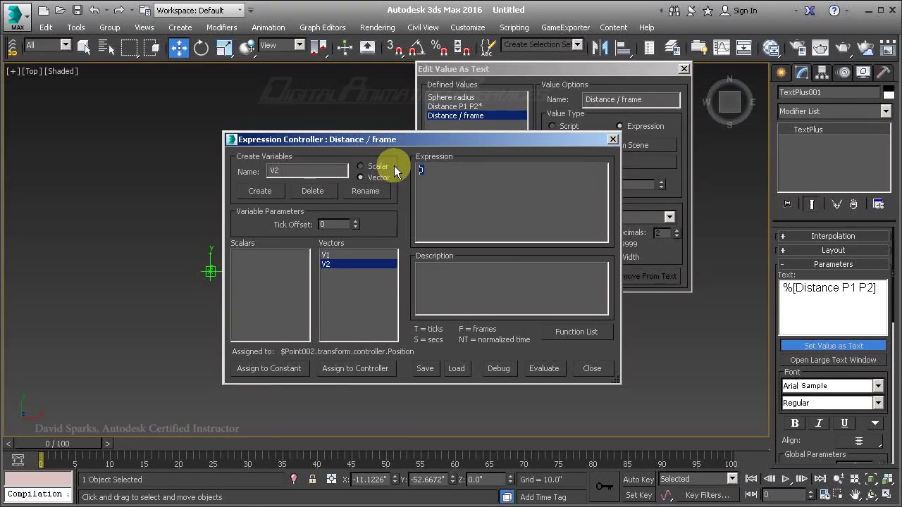
key("e")
key("BackSpace")
type("length")
type(" (")
type("(")
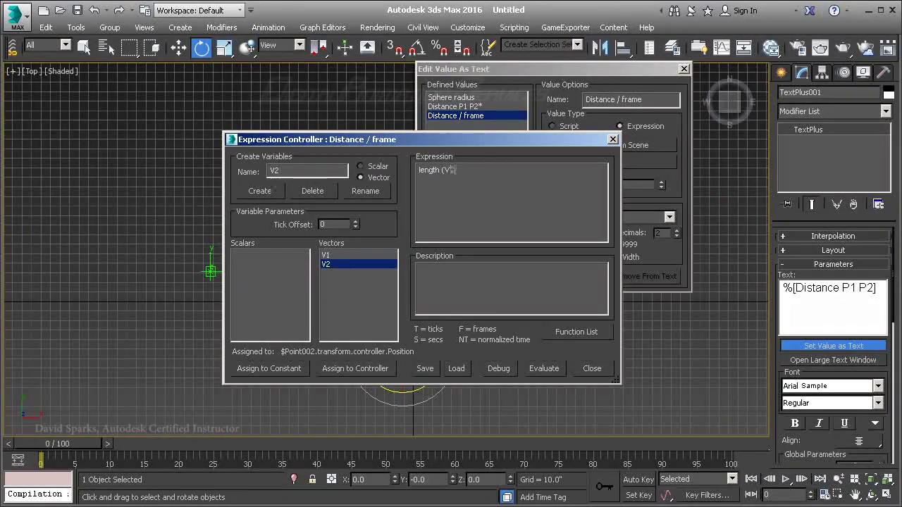
type("V2 - V1")
left_click(544, 368)
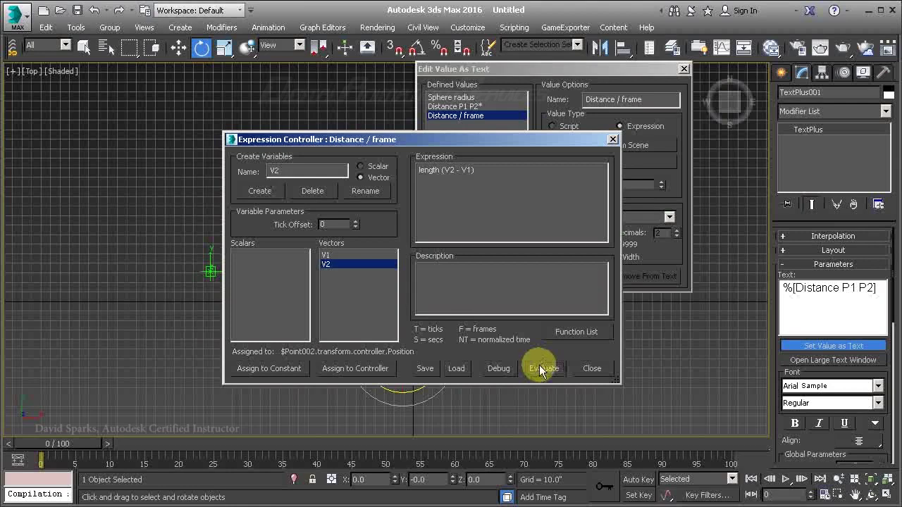
left_click(594, 367)
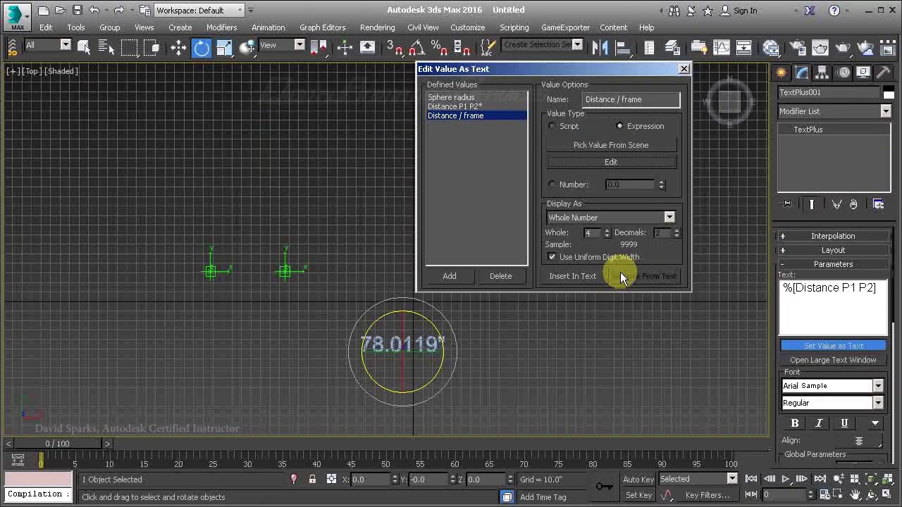
- Insert the Distance / frame value in the text, delete the Distance P1 P2 entry and close the value editor
left_click(572, 276)
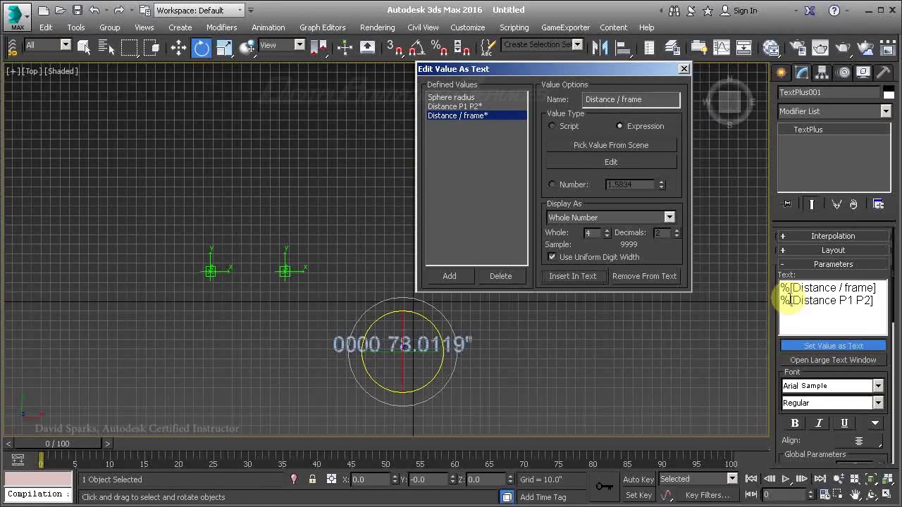
left_click(877, 301)
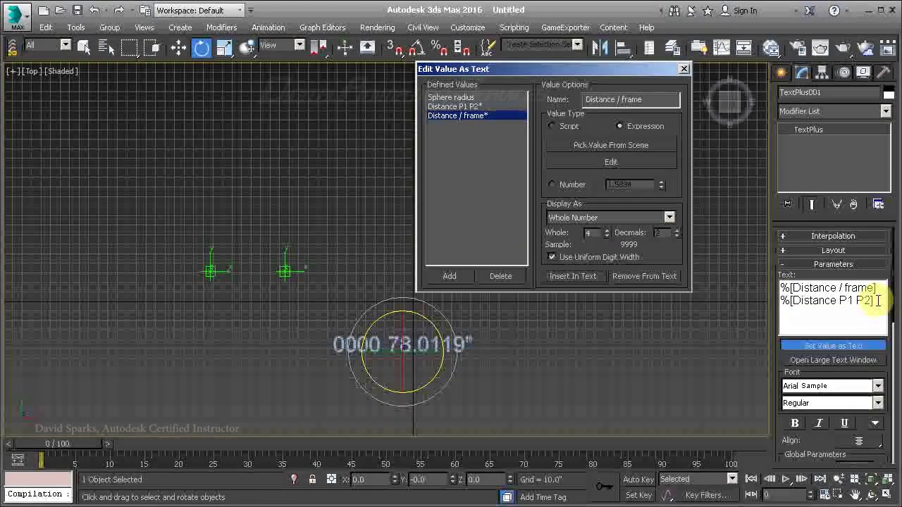
left_click_drag(877, 300, 777, 301)
key("Delete")
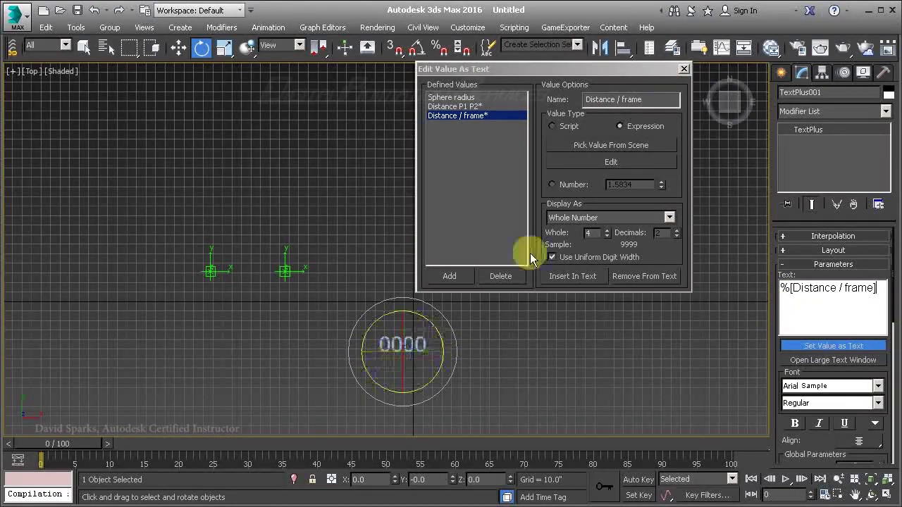
left_click(683, 68)
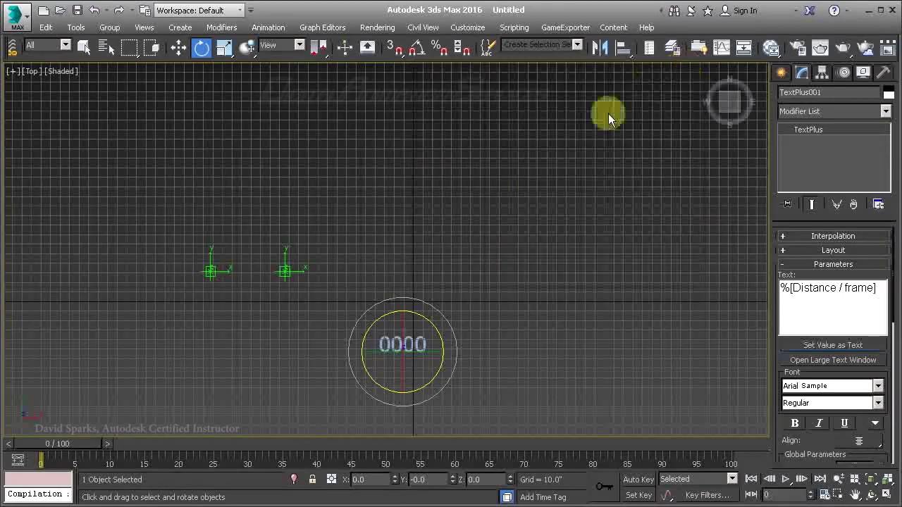
- Select Point002 and scrub the first frames of the timeline to check the displayed value against its movement
left_click(286, 272)
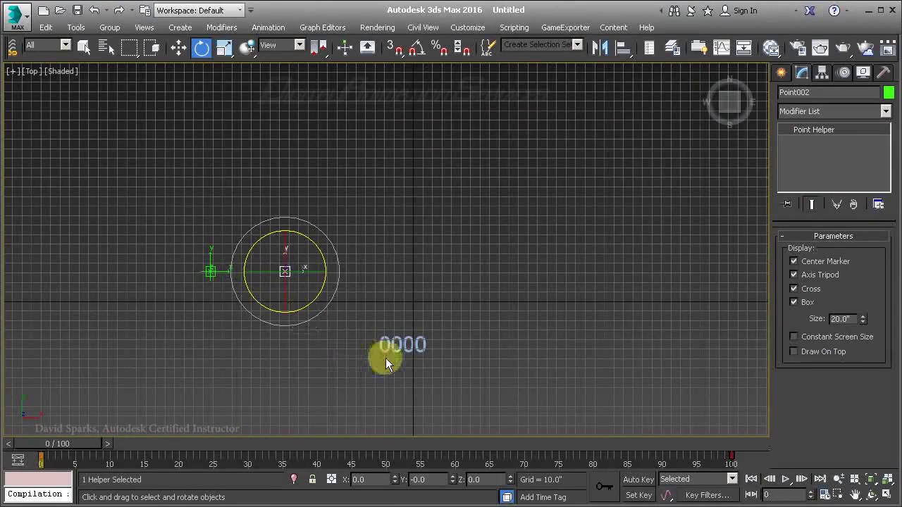
left_click_drag(38, 445, 61, 440)
key("e")
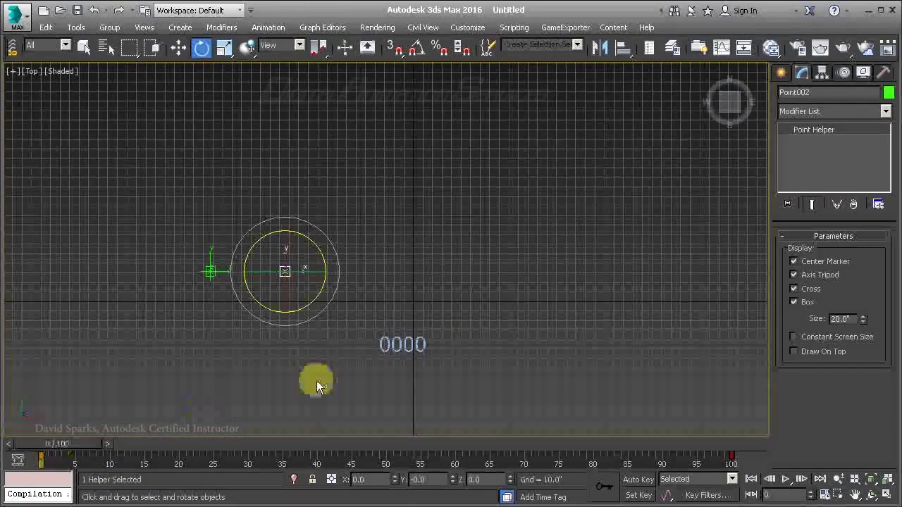
- Reselect the TextPlus object and show its Distance / frame value in Display Units
left_click(423, 345)
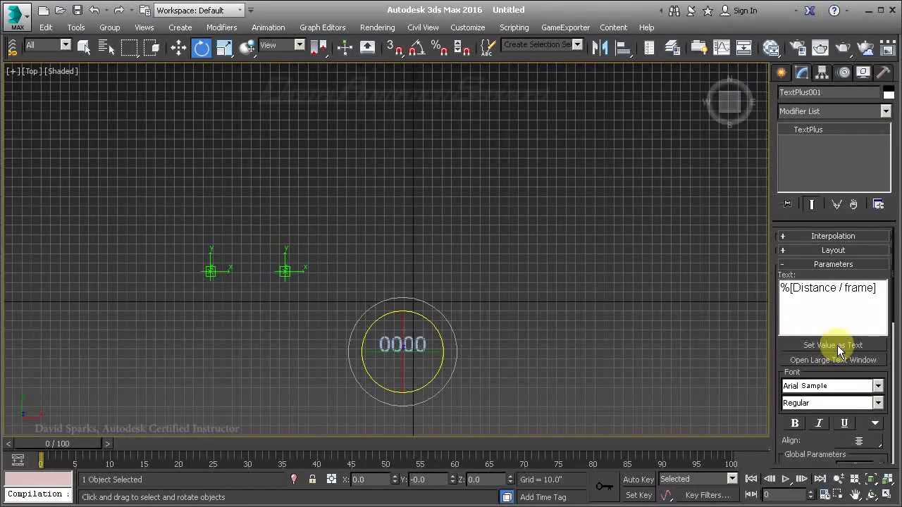
left_click(837, 345)
left_click(636, 217)
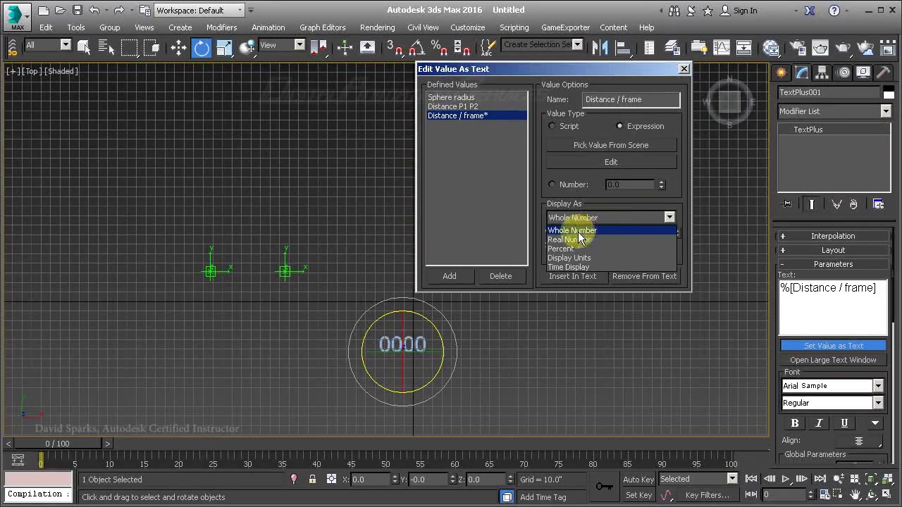
left_click(573, 259)
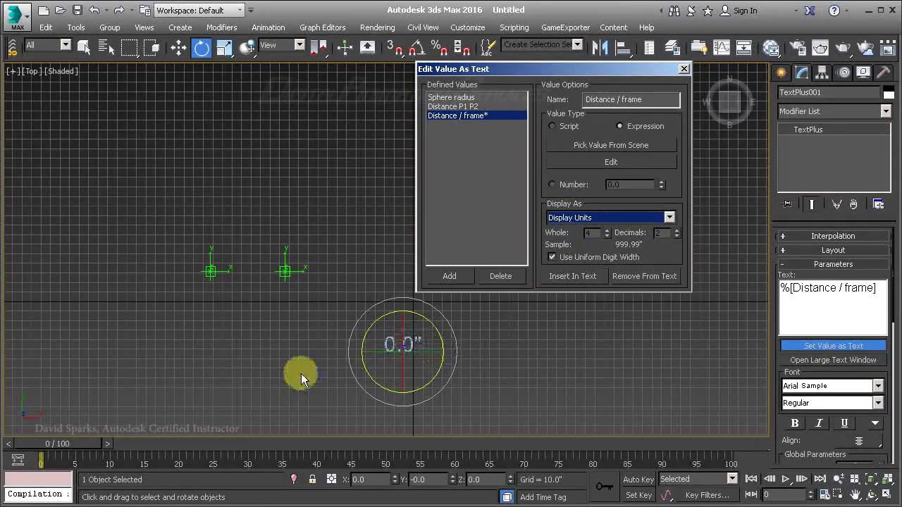
- Scrub back and forth through the timeline to check the per-frame distance in the text as Point002 moves
left_click_drag(56, 441, 18, 451)
key("e")
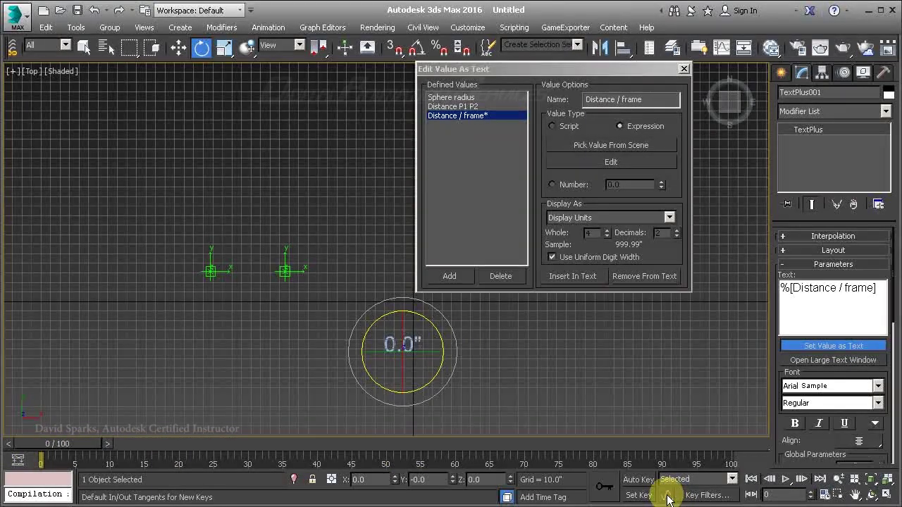
left_click_drag(50, 446, 476, 449)
left_click_drag(598, 448, 67, 440)
key("e")
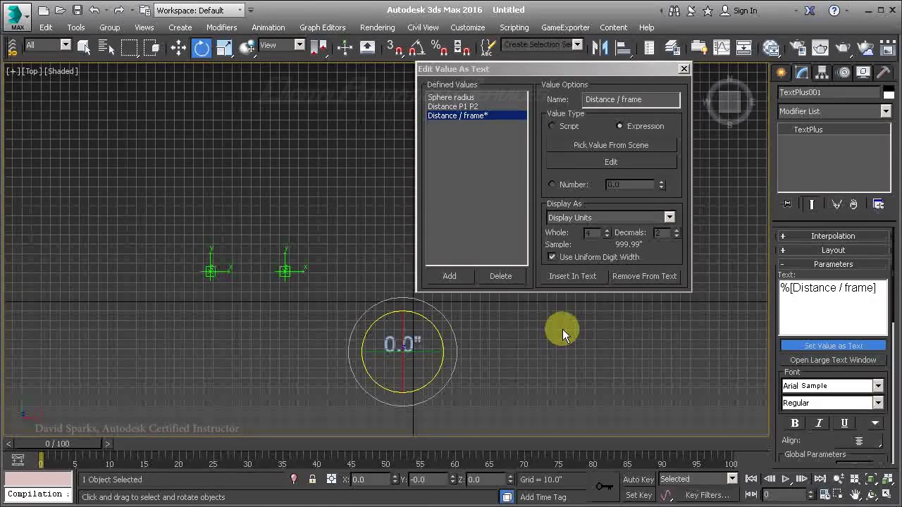
left_click_drag(591, 68, 576, 61)
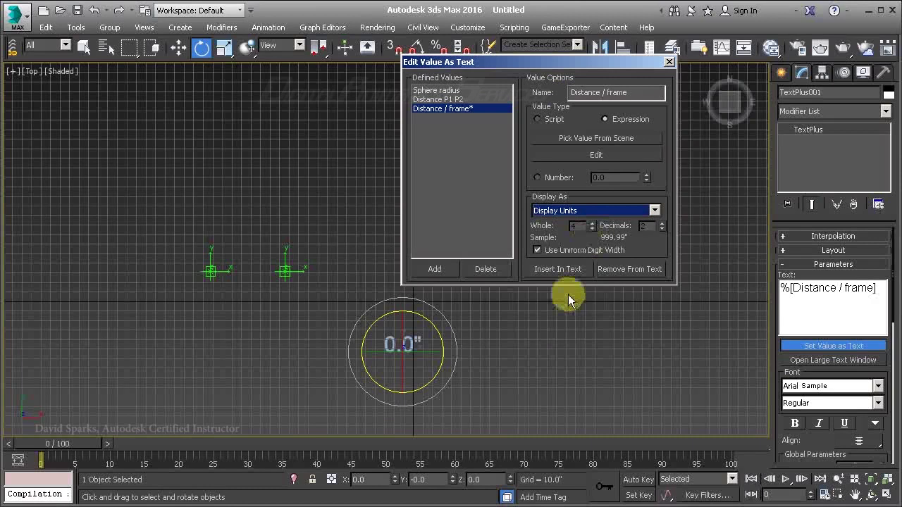